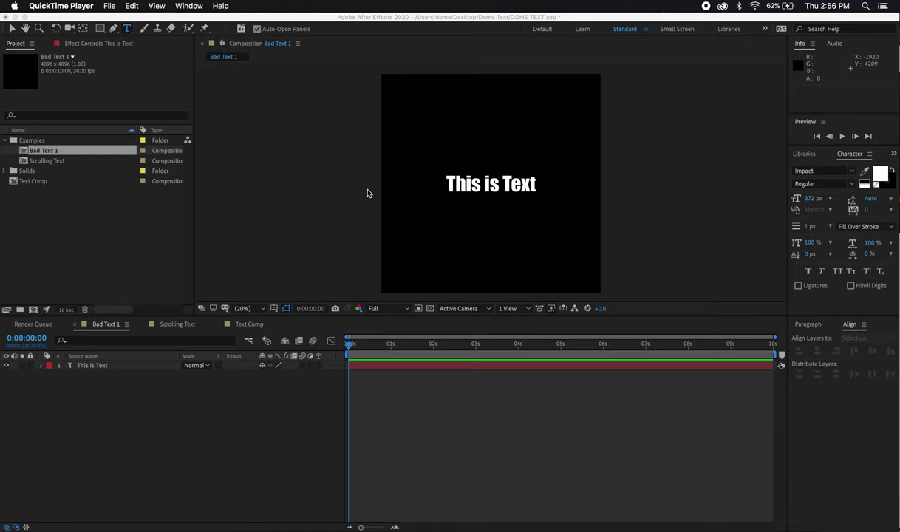
Step: Bring After Effects with Bad Text 1 to the front, then switch to Amateras Dome Player
left_click(289, 86)
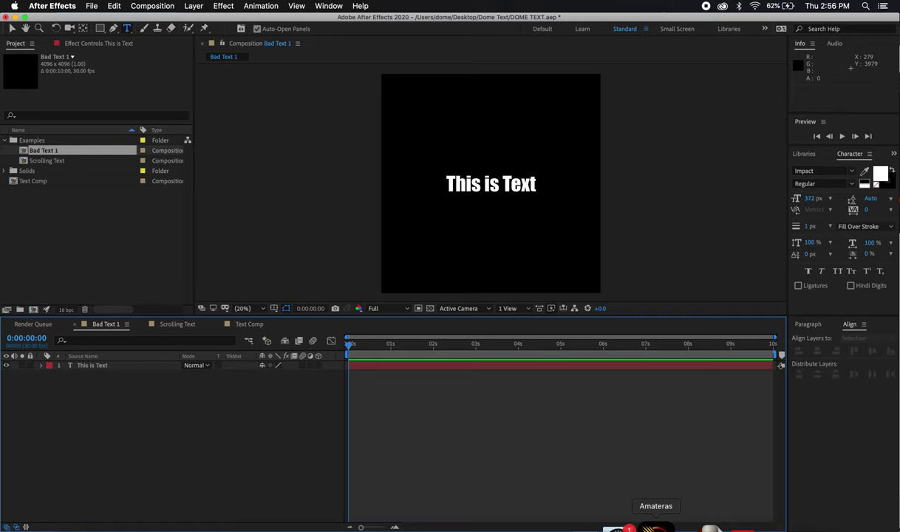
left_click(656, 527)
left_click_drag(623, 368, 487, 361)
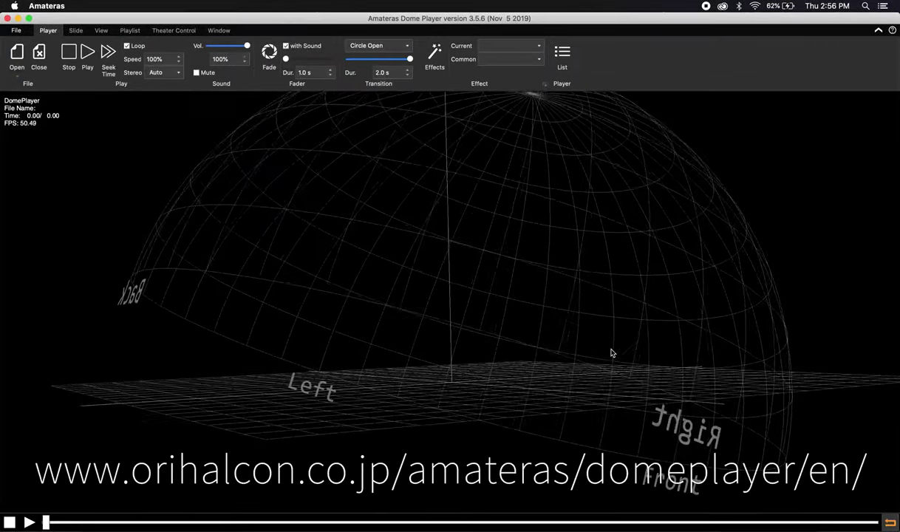
left_click_drag(611, 352, 446, 358)
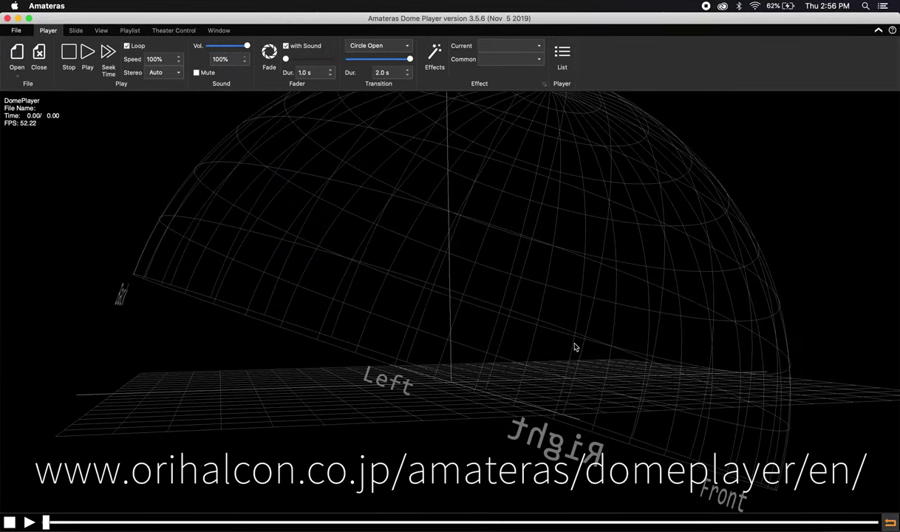
left_click_drag(576, 347, 488, 335)
left_click_drag(580, 355, 666, 368)
left_click_drag(323, 289, 415, 219)
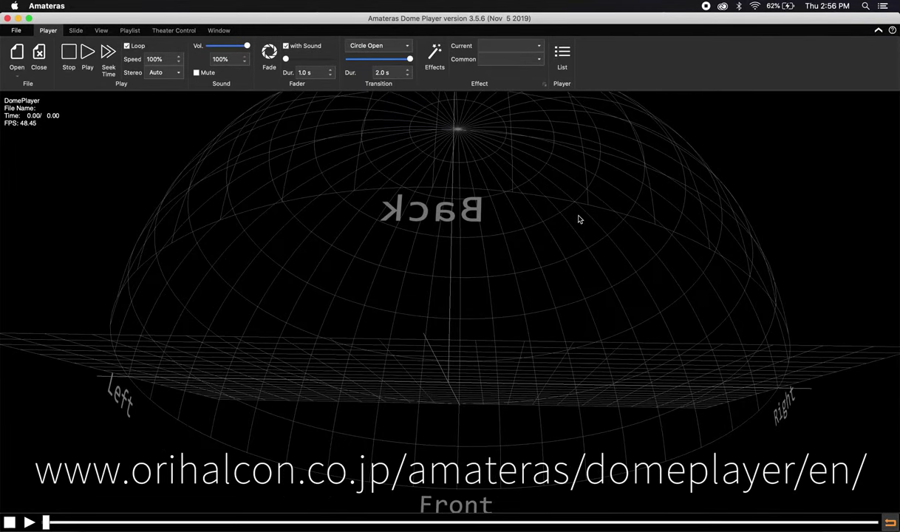
left_click_drag(579, 237, 518, 290)
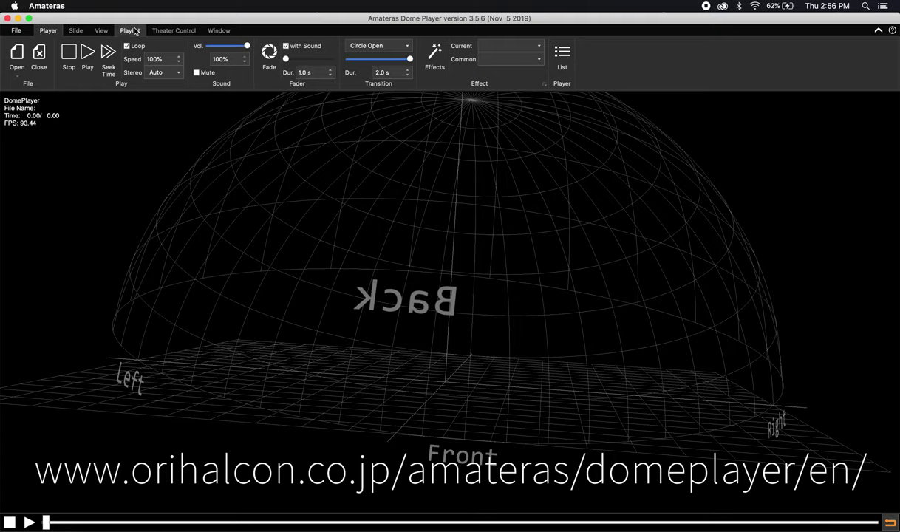
left_click(102, 30)
left_click(15, 64)
left_click(44, 135)
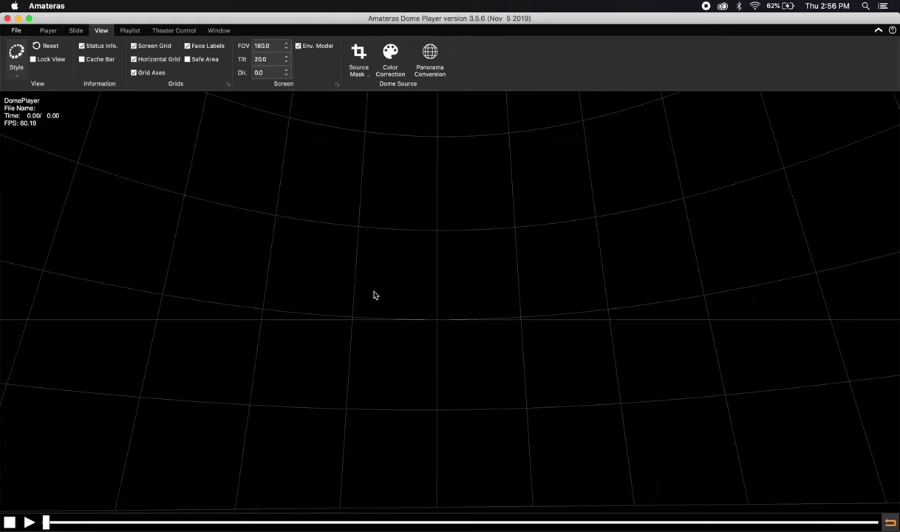
left_click_drag(409, 316, 363, 346)
left_click(17, 59)
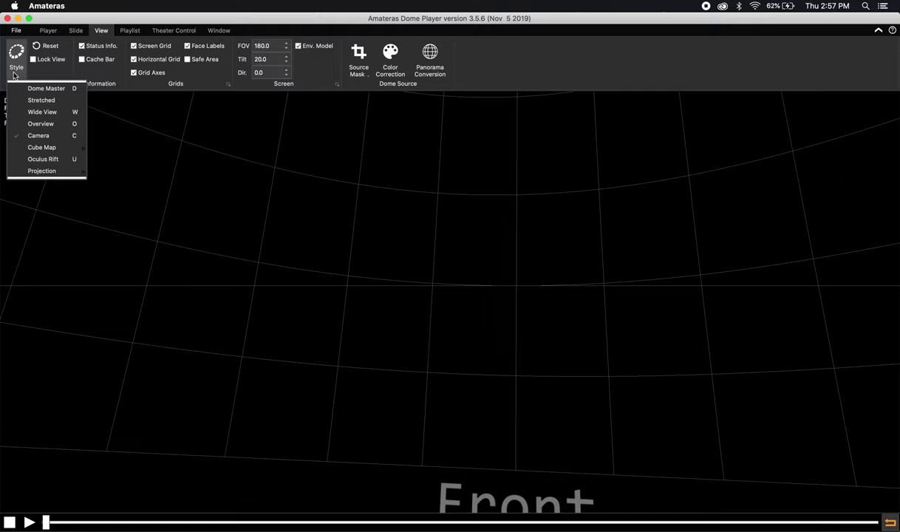
left_click(41, 124)
left_click_drag(570, 285, 279, 282)
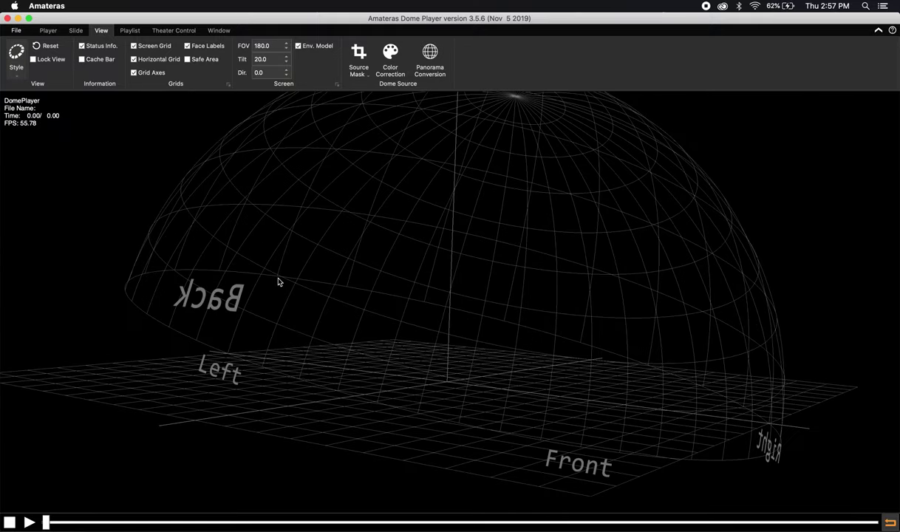
left_click(294, 524)
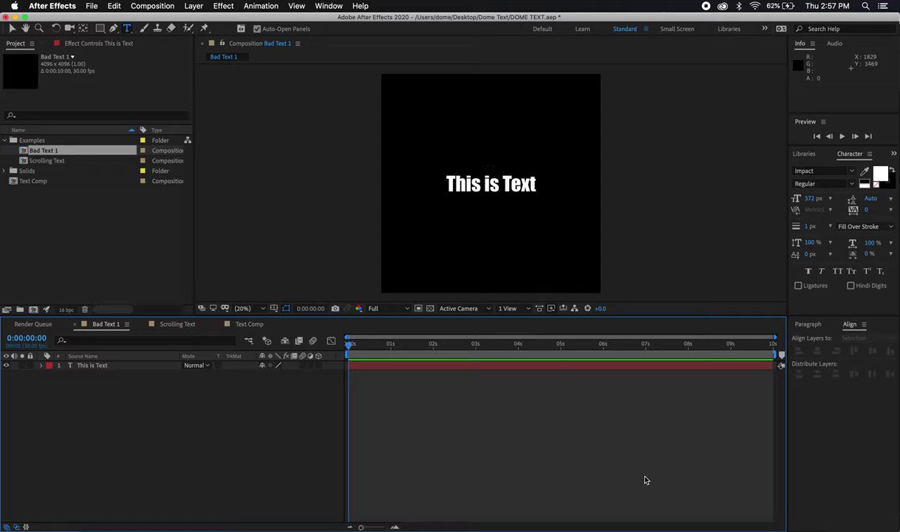
Step: Load Bad Text 1.png from the Dome Text folder into the Amateras dome player
mouse_move(658, 529)
left_click(658, 530)
left_click(91, 527)
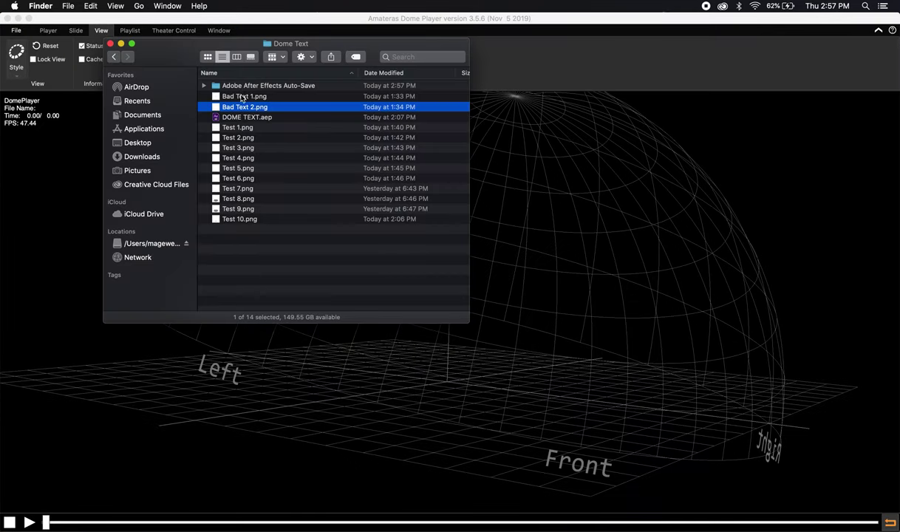
left_click(242, 97)
left_click_drag(234, 97, 663, 250)
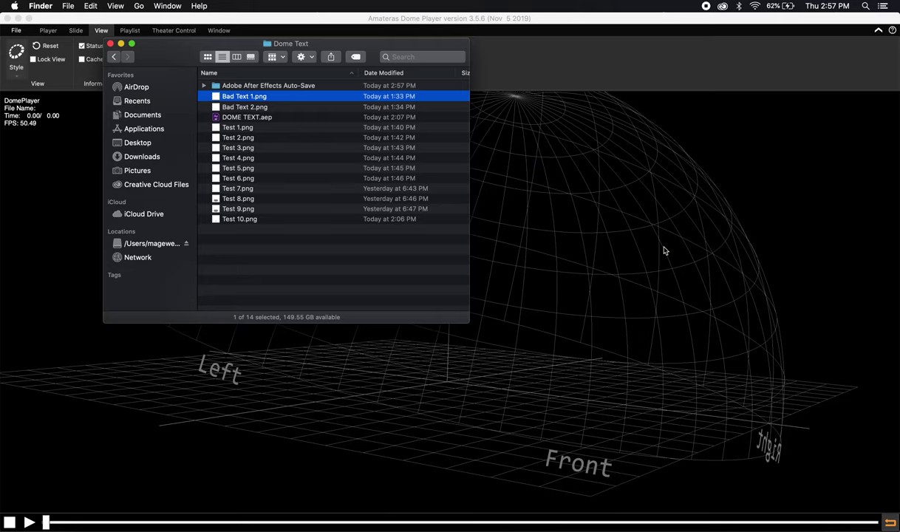
left_click(664, 252)
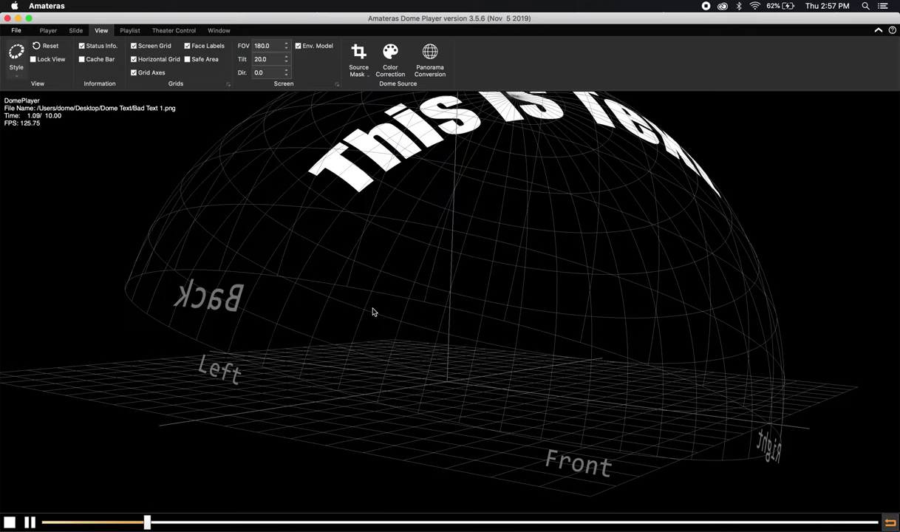
Step: Inspect the bent title in Camera view style, tilted to the zenith, then return to After Effects
left_click_drag(374, 312, 577, 269)
left_click_drag(426, 290, 489, 328)
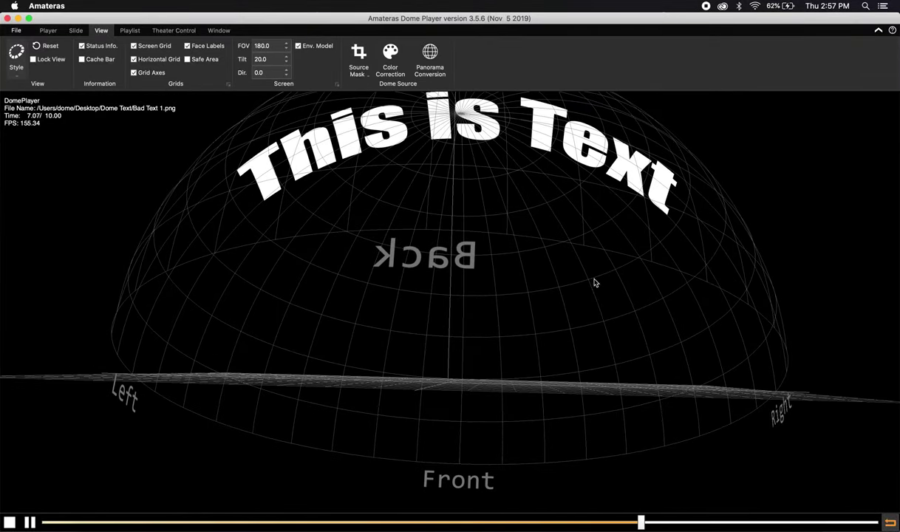
left_click_drag(596, 282, 410, 338)
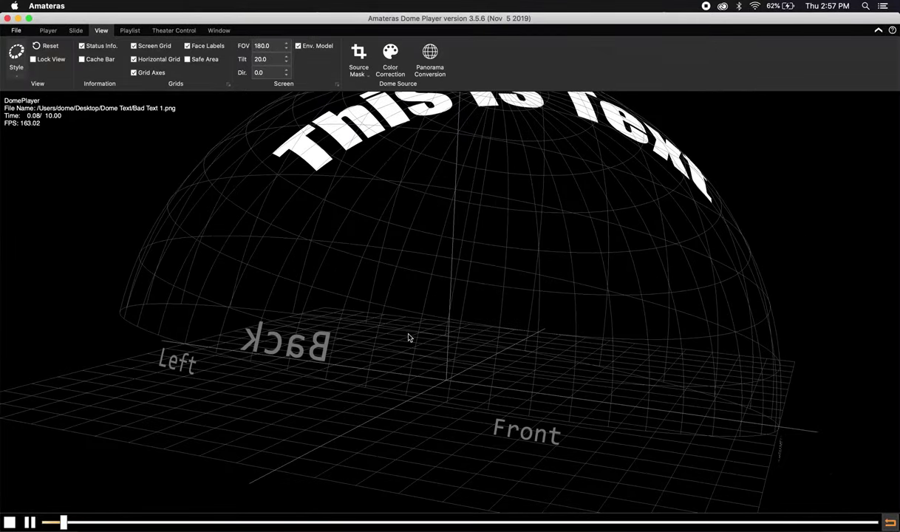
left_click(18, 71)
left_click(30, 136)
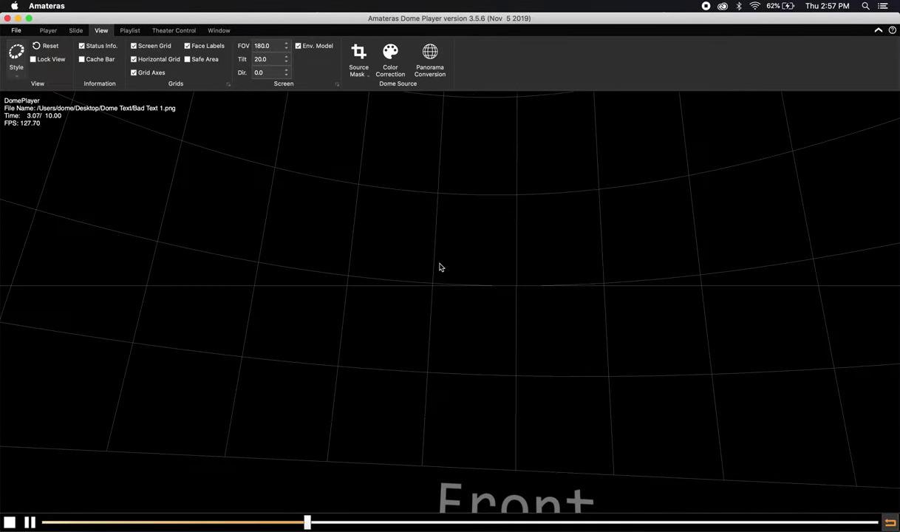
left_click_drag(440, 268, 515, 345)
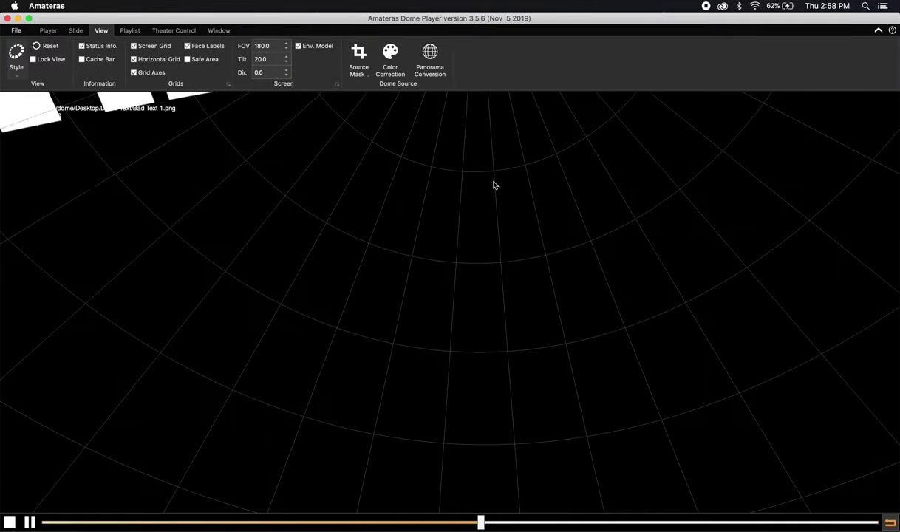
left_click_drag(495, 185, 489, 443)
left_click_drag(585, 301, 482, 201)
mouse_move(89, 529)
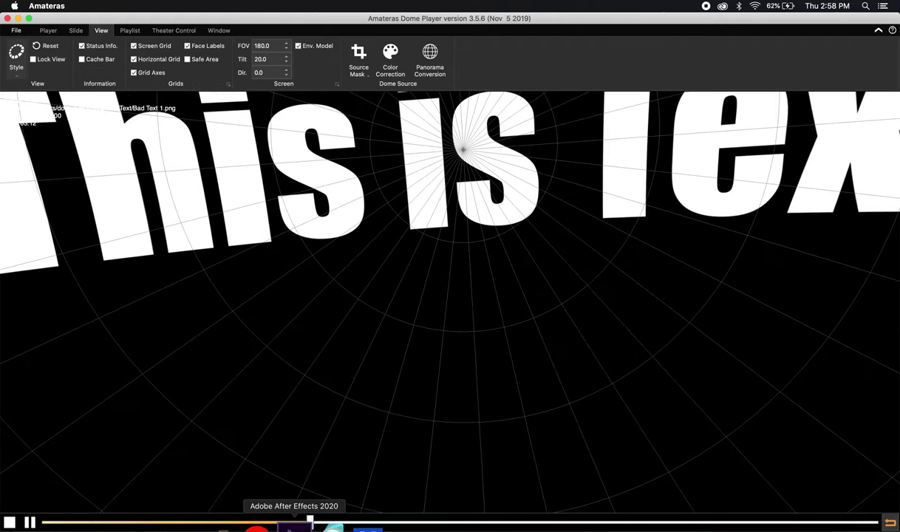
left_click(296, 526)
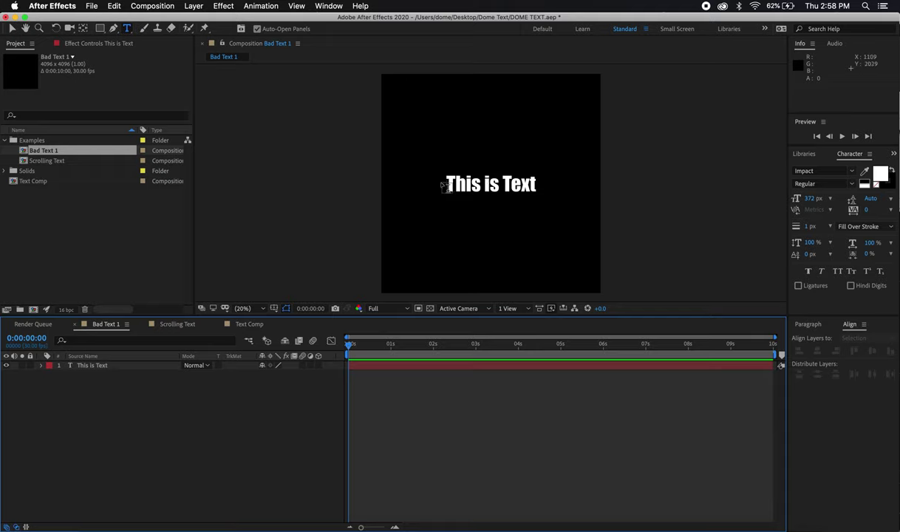
Step: Move the 'This is Text' title lower in the frame and load Bad Text 2.png into Amateras
key("v")
left_click_drag(461, 187, 468, 252)
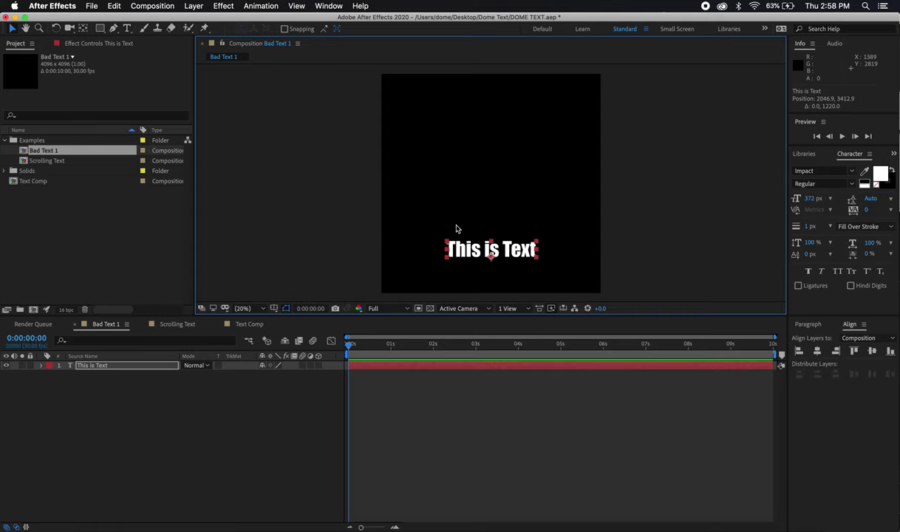
key("super+Tab")
key("super+Tab")
key("super+Tab")
left_click_drag(238, 107, 660, 283)
left_click(660, 283)
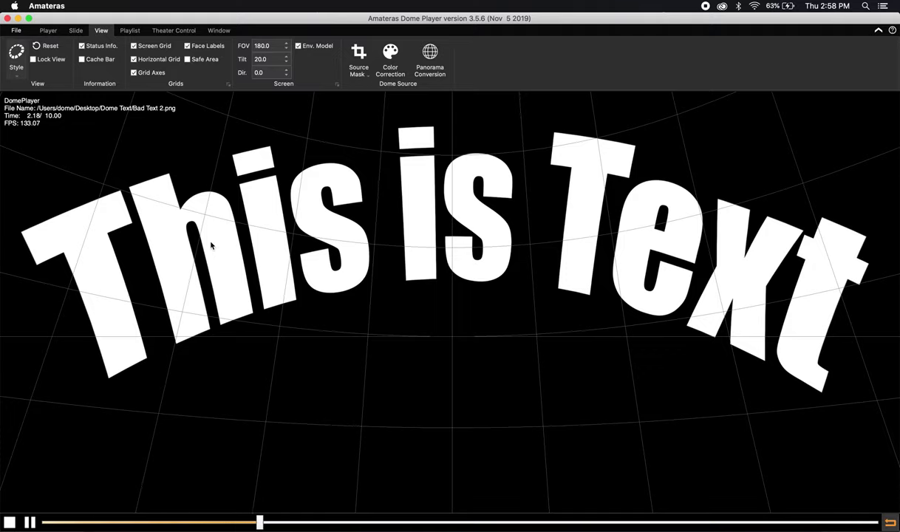
Step: Rotate the inside dome view across the upright title, then switch back to After Effects
left_click_drag(211, 246, 186, 225)
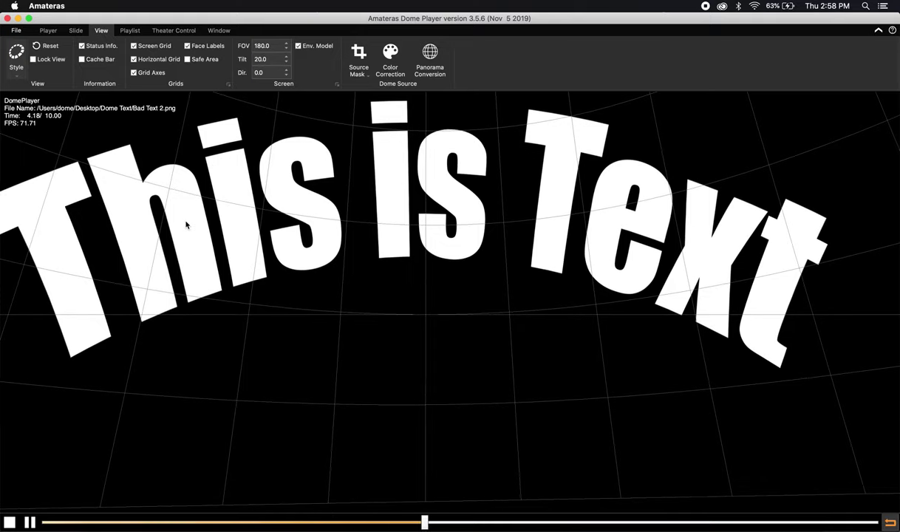
key("super+Tab")
key("super+Tab")
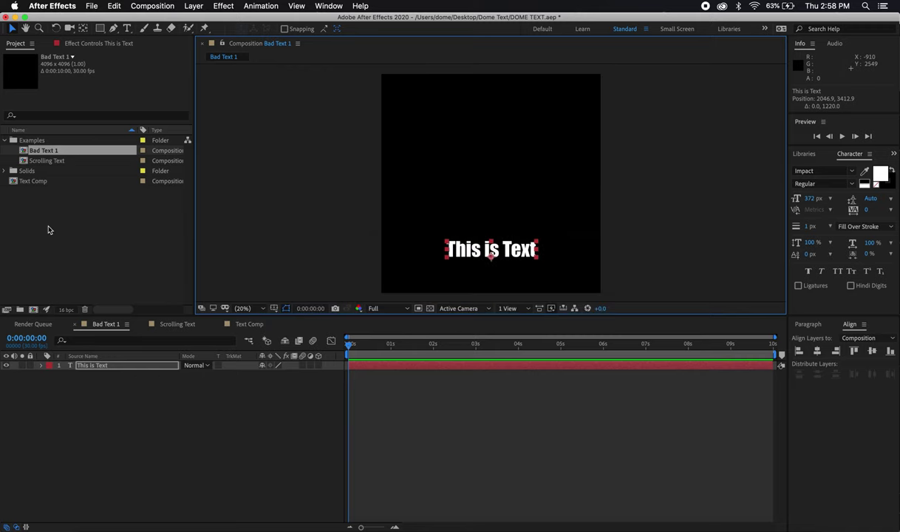
Step: Collapse the Examples folder and create a new 1920×1080 composition named HD Text
left_click(48, 230)
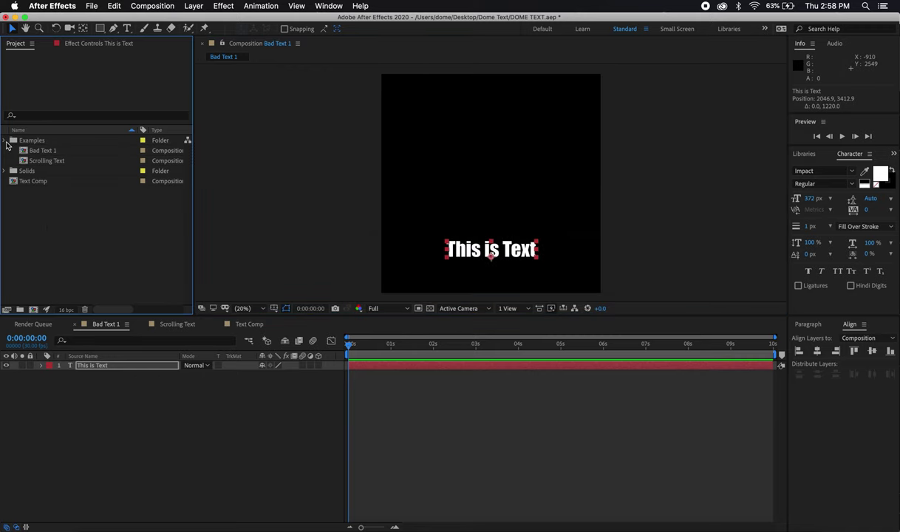
left_click(4, 140)
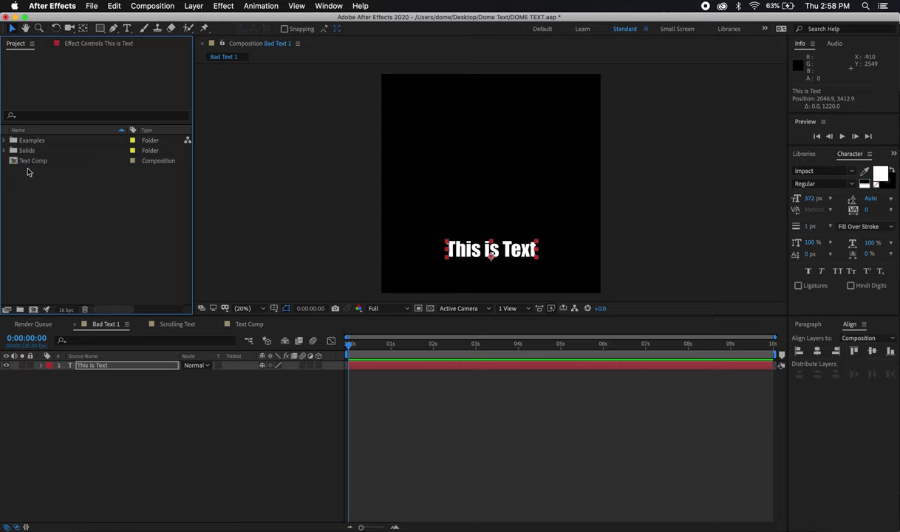
left_click(32, 311)
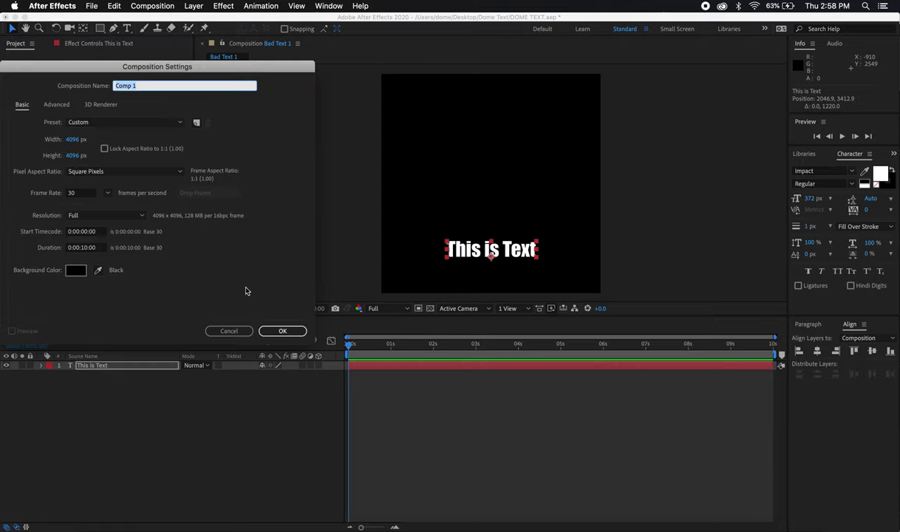
left_click(72, 140)
type("1920")
key("Tab")
type("1080")
left_click(146, 87)
key("Return")
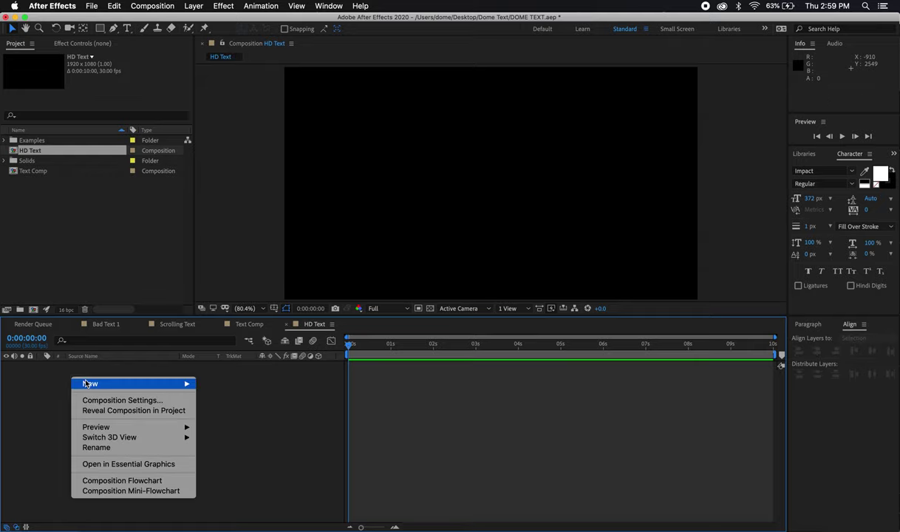
Step: Add a text layer reading 'This is Text' to the HD Text composition
mouse_move(86, 384)
left_click(252, 400)
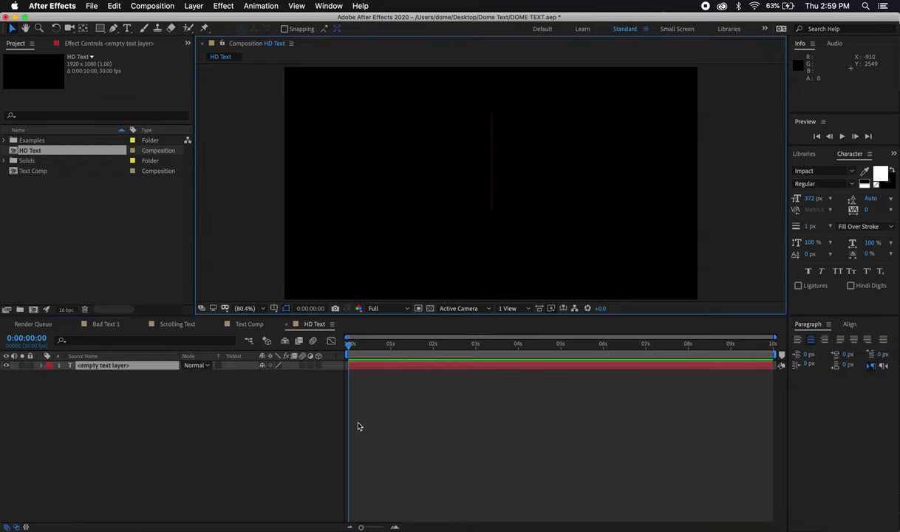
type("This")
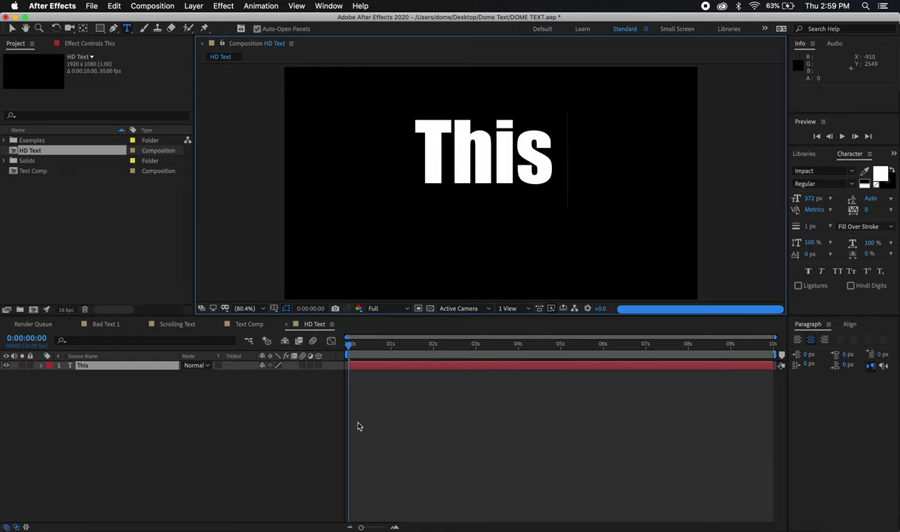
type(" is Te")
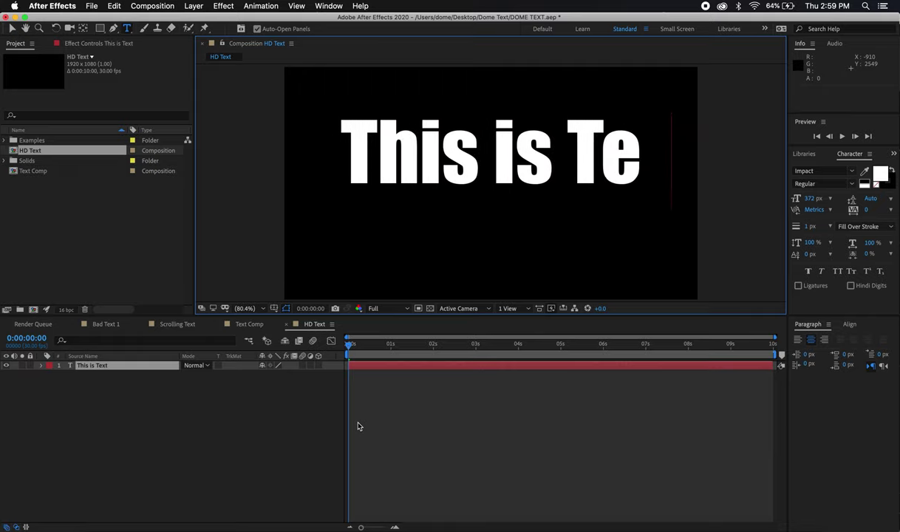
type("xt")
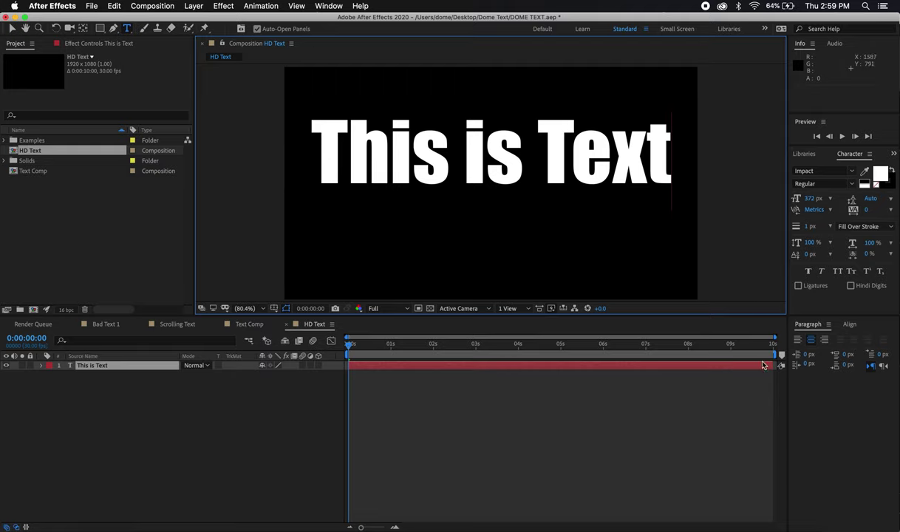
Step: Centre the text layer horizontally and vertically in the composition, then deselect it
left_click(849, 324)
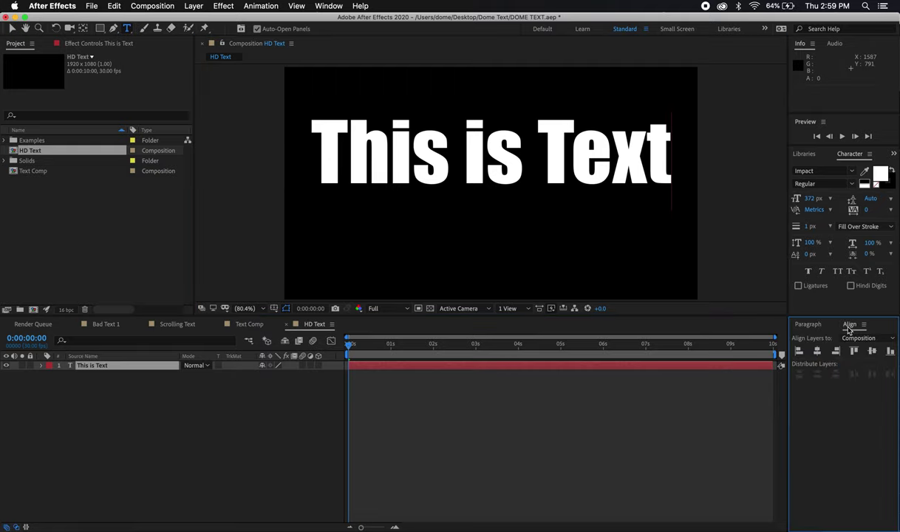
left_click(818, 352)
left_click(873, 352)
left_click(228, 455)
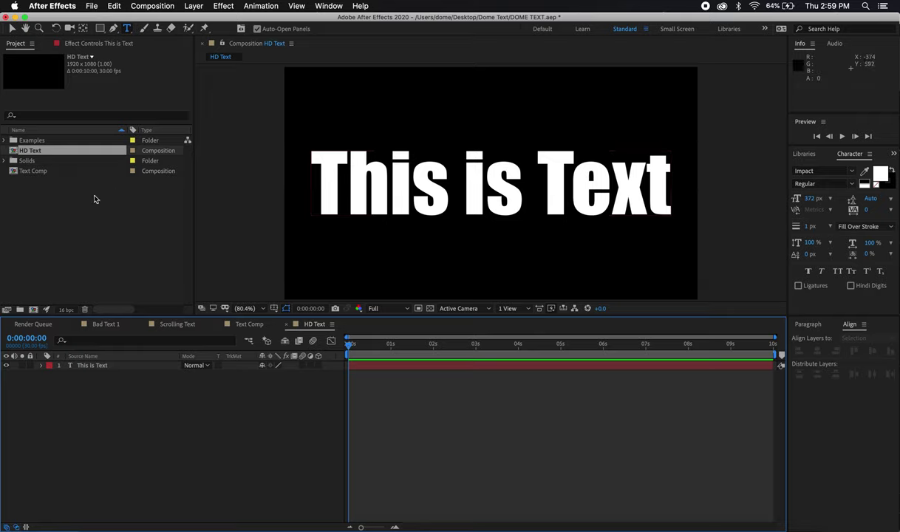
Step: Start a new composition named Dome Comp with width and height of 4096 px
right_click(58, 209)
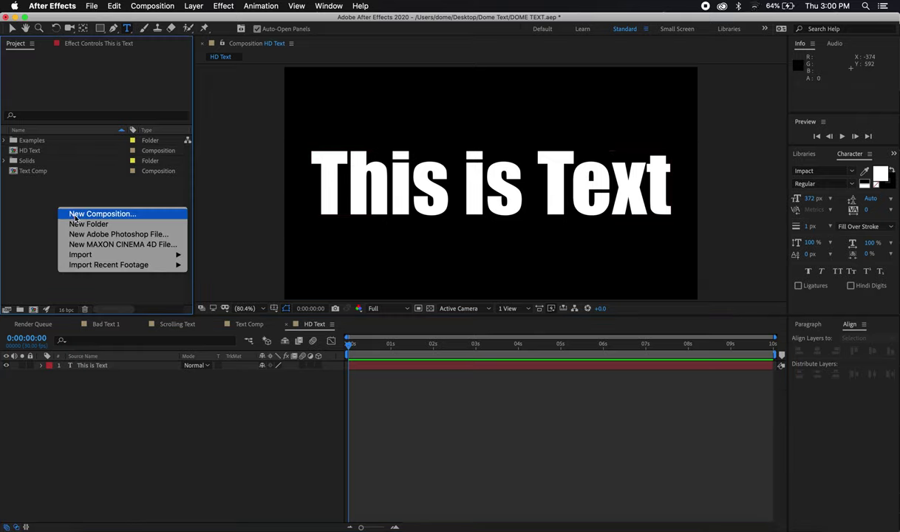
left_click(76, 214)
type("Dome Comp")
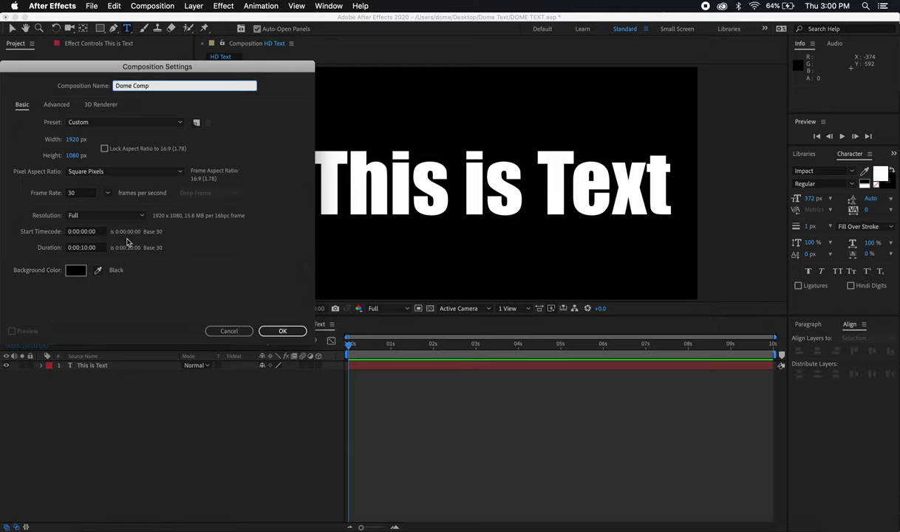
left_click(76, 139)
type("40")
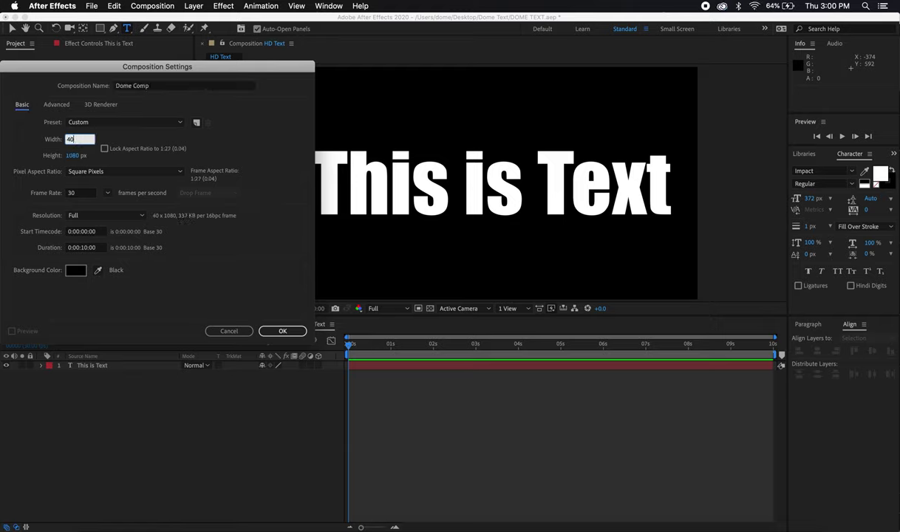
type("96")
key("Tab")
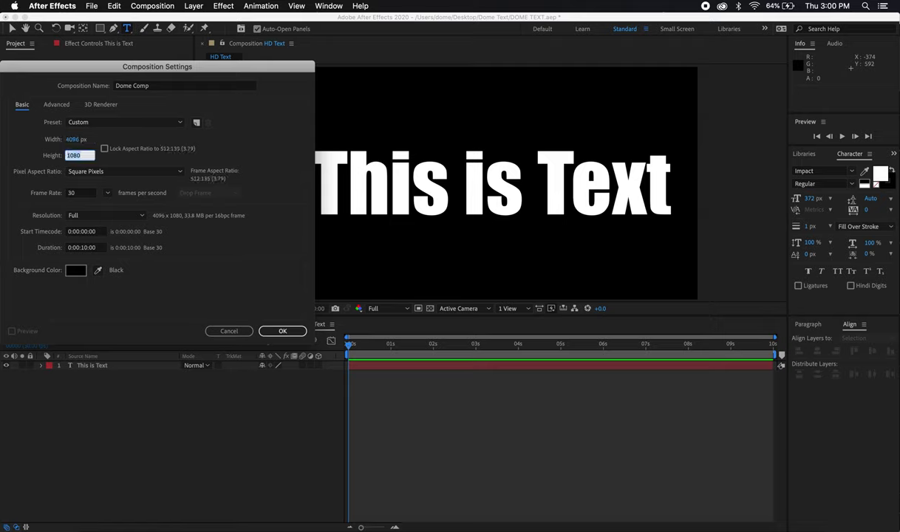
type("4096")
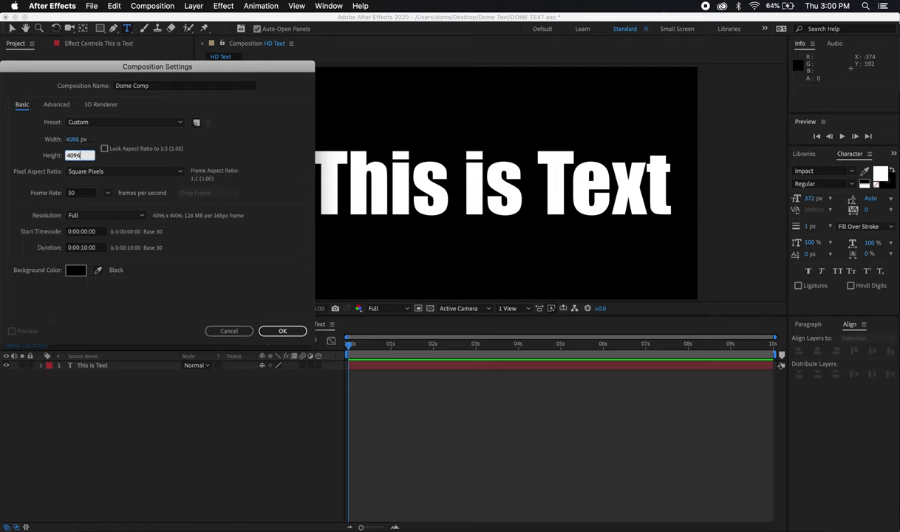
left_click(239, 150)
Step: Confirm the Dome Comp settings and add the HD Text composition to its timeline
left_click(281, 330)
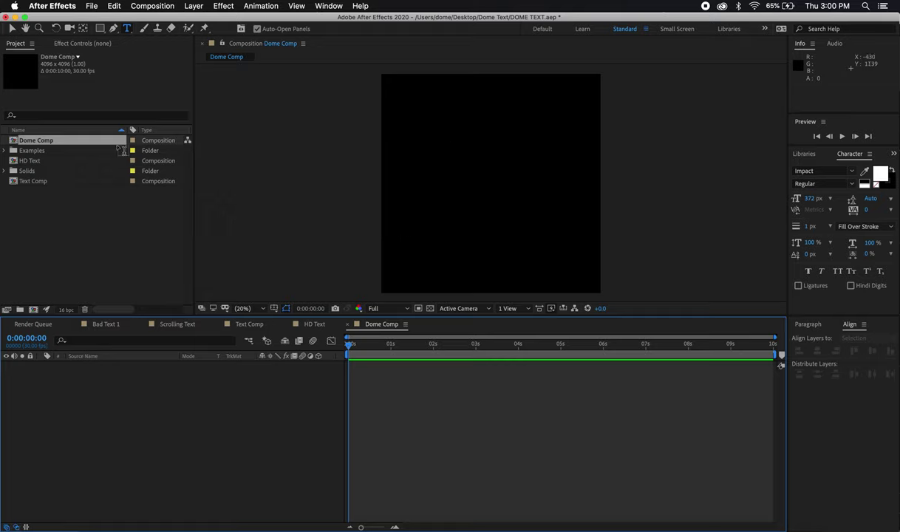
left_click_drag(33, 162, 66, 407)
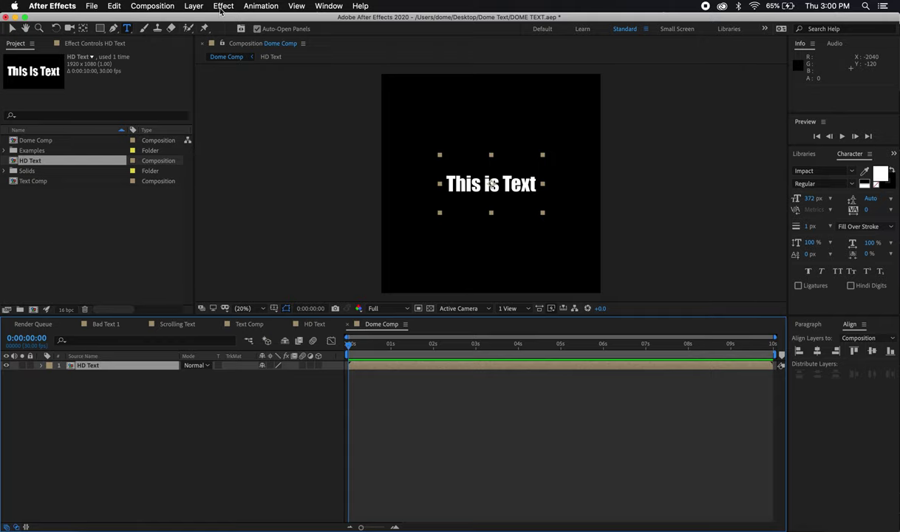
Step: Apply Immersive Video > VR Plane to Sphere to the HD Text layer
left_click(220, 7)
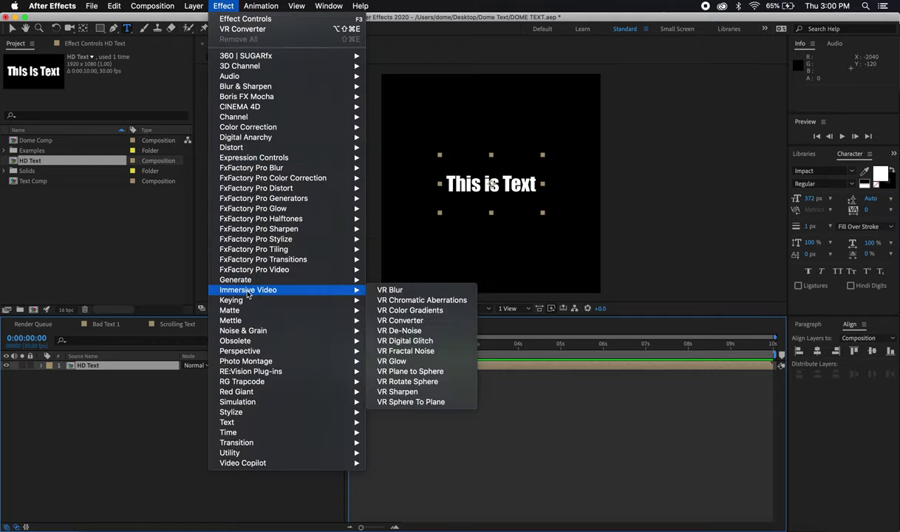
mouse_move(254, 284)
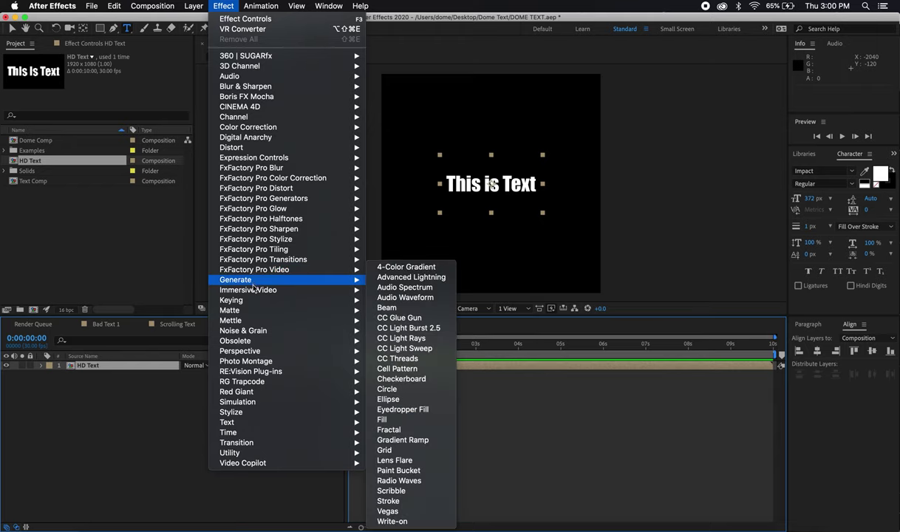
mouse_move(355, 290)
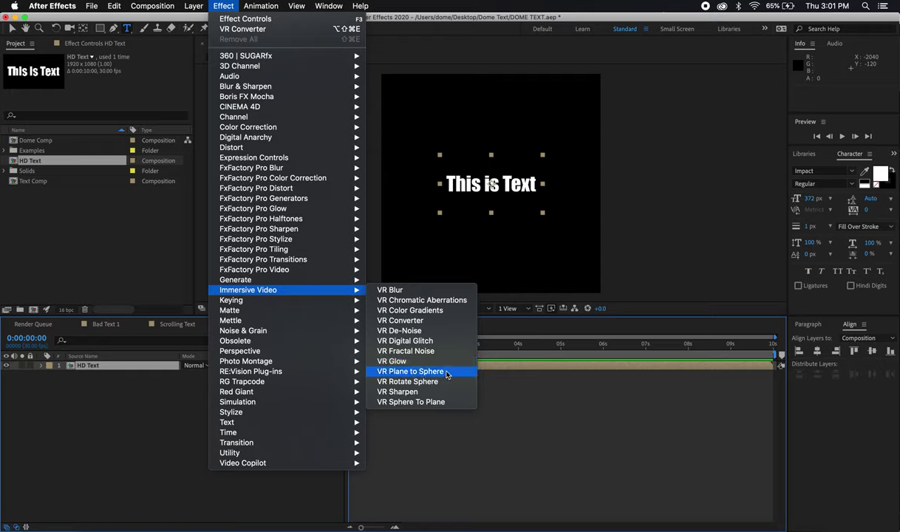
left_click(448, 375)
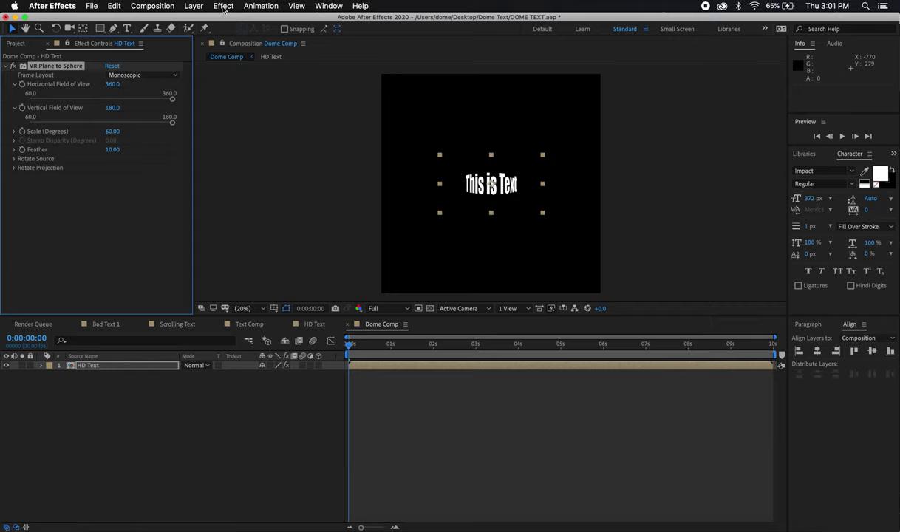
Step: Add VR Converter to HD Text and set its Input to Equirectangular 2:1
left_click(223, 6)
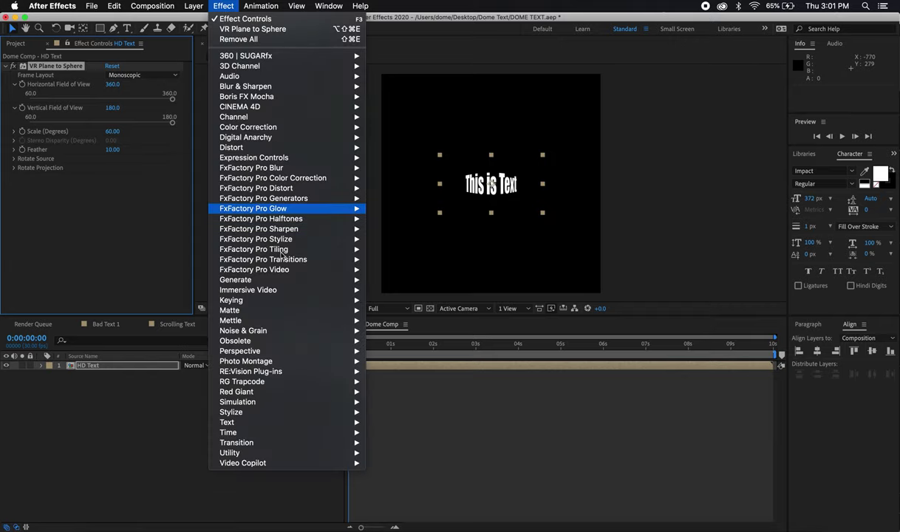
mouse_move(280, 296)
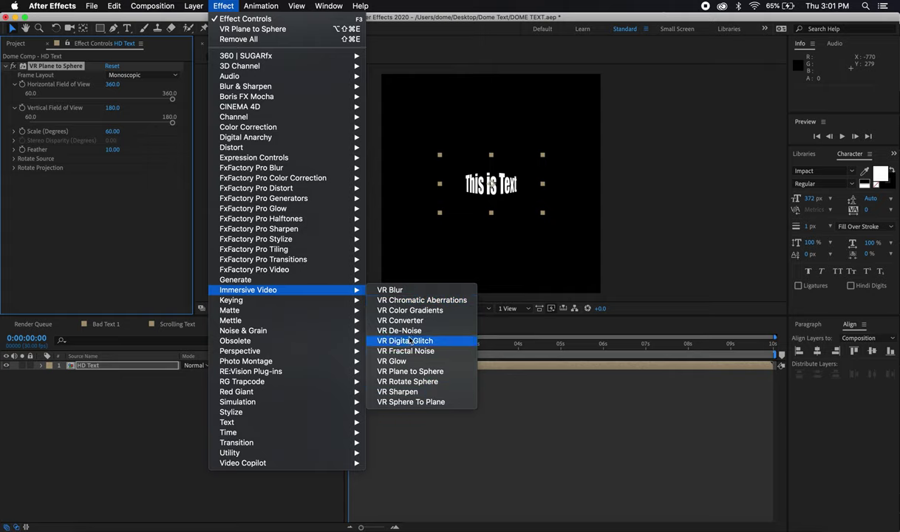
left_click(385, 322)
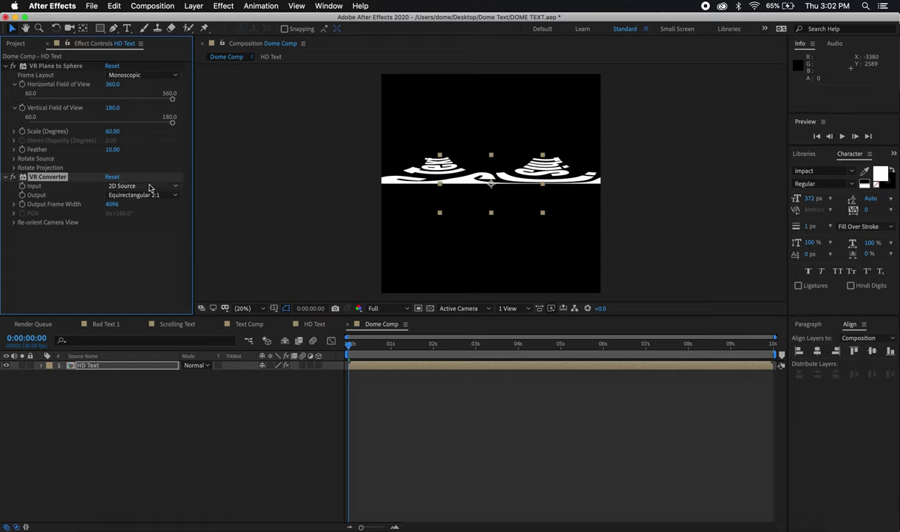
left_click(150, 187)
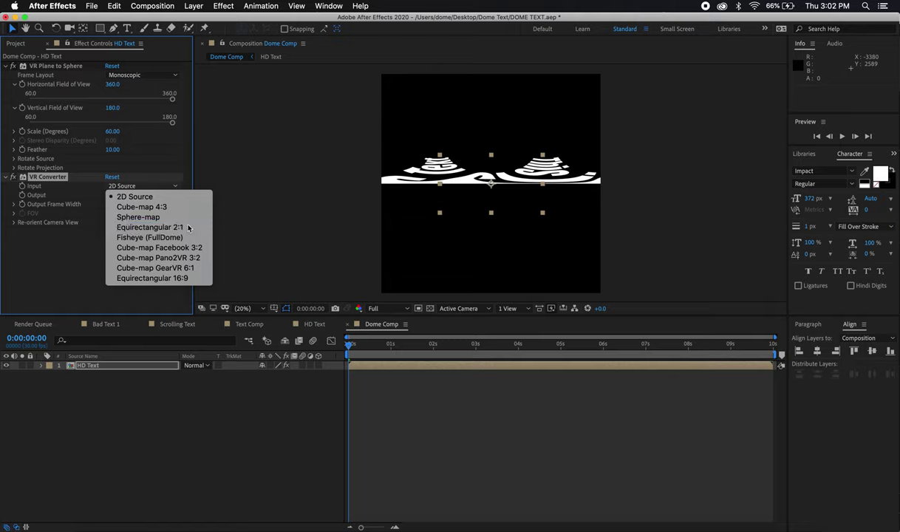
left_click(188, 228)
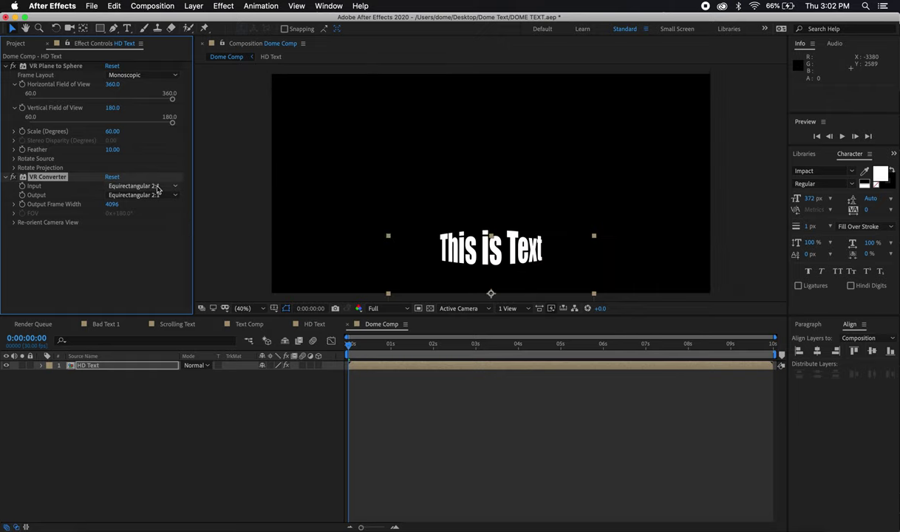
Step: Change the VR Converter output projection to Fisheye (FullDome)
left_click(135, 196)
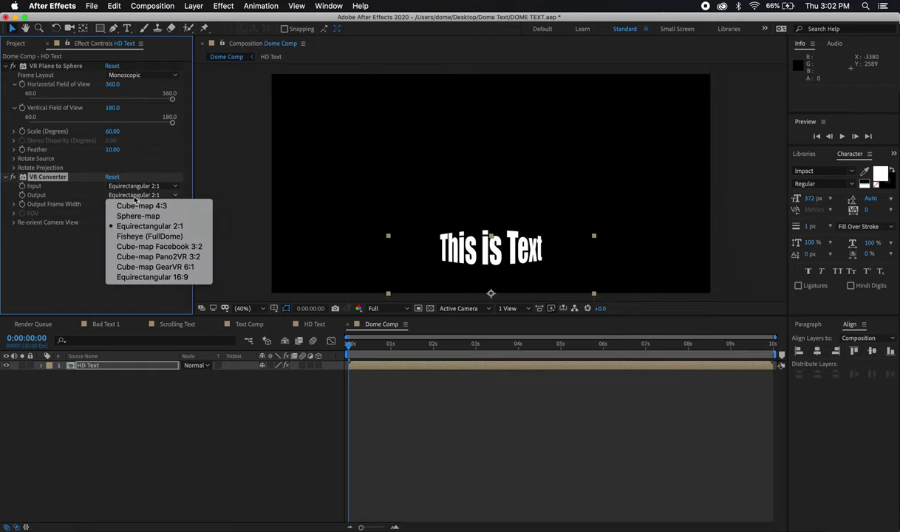
left_click(152, 236)
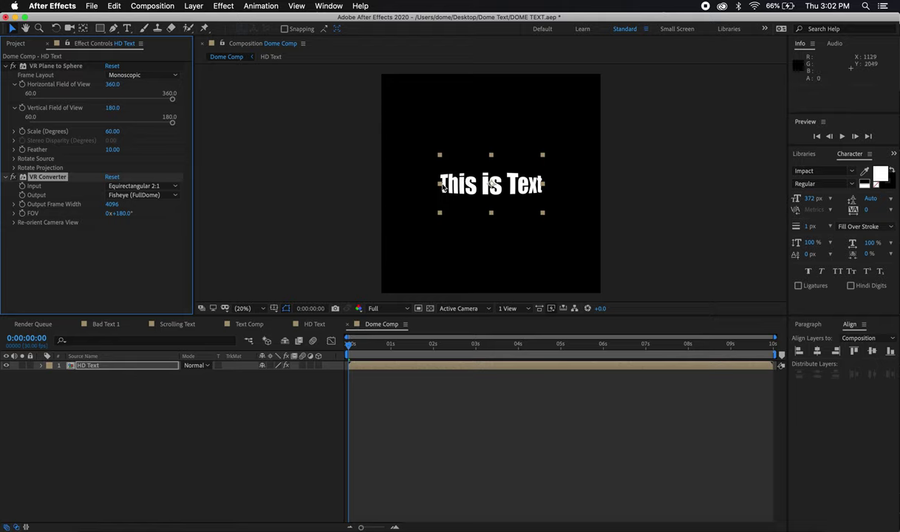
Step: Expand Re-orient Camera View and nudge the text layer's position in the comp
left_click(13, 223)
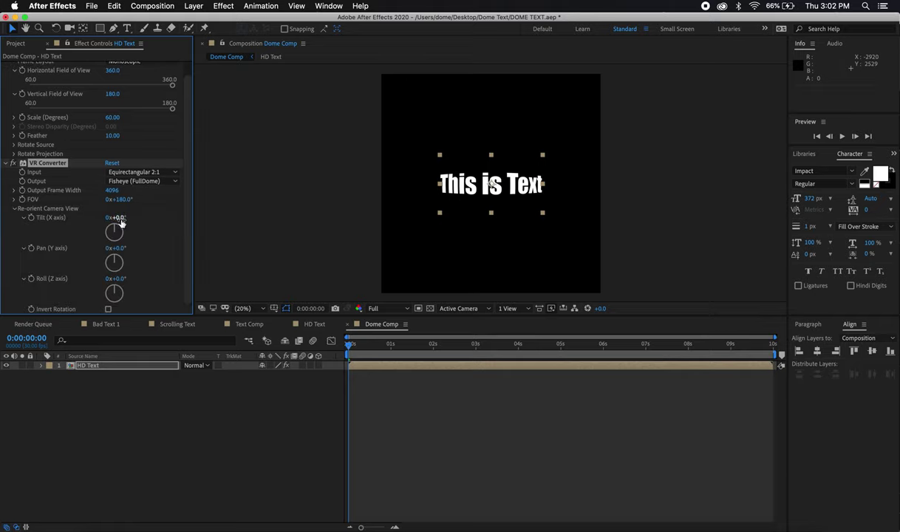
left_click_drag(498, 194, 466, 181)
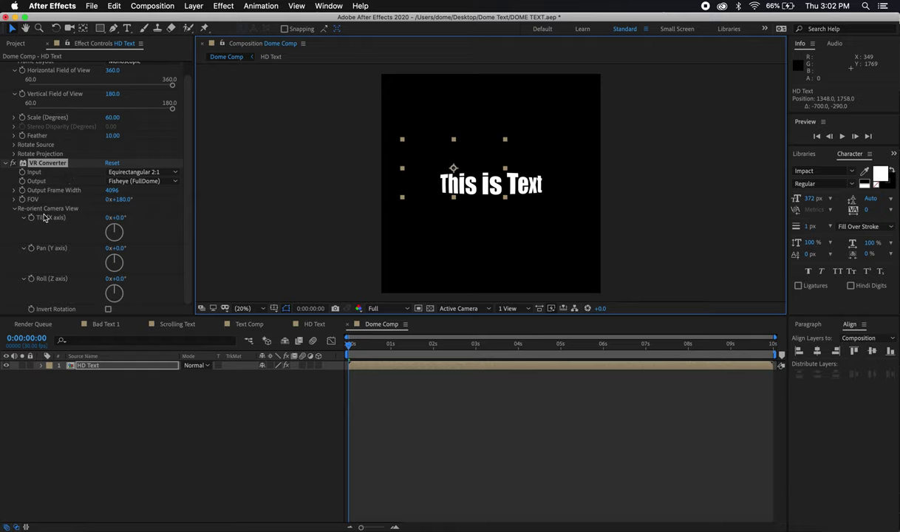
left_click(36, 148)
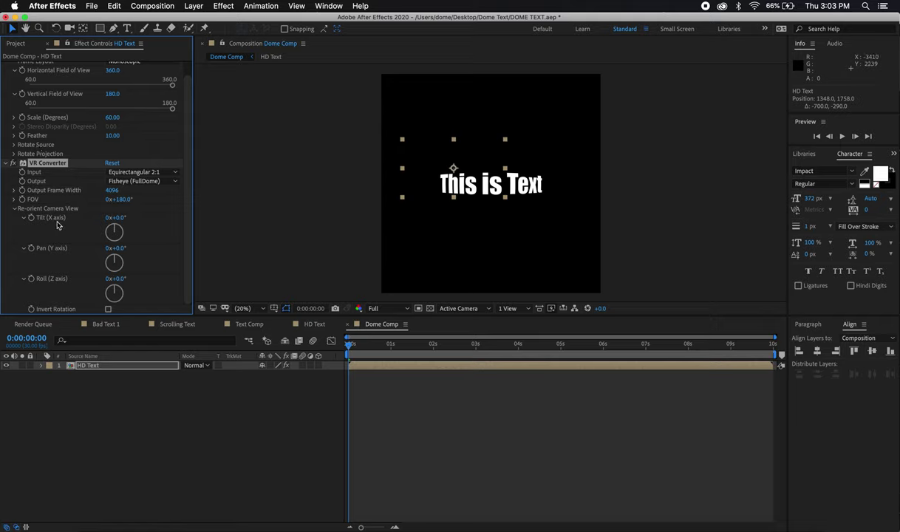
Step: Set the VR Converter Tilt (X axis) to 60° and bring up the dome player
left_click_drag(123, 217, 146, 209)
left_click(119, 218)
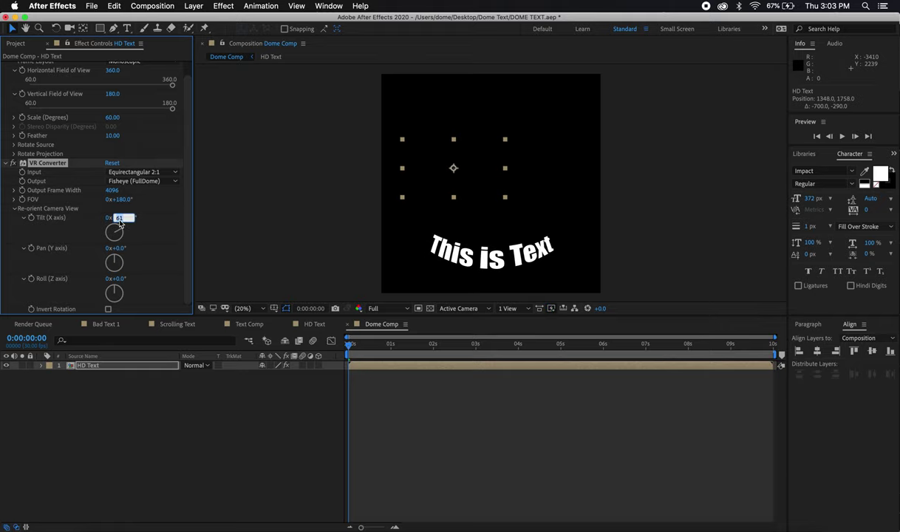
type("60")
key("Return")
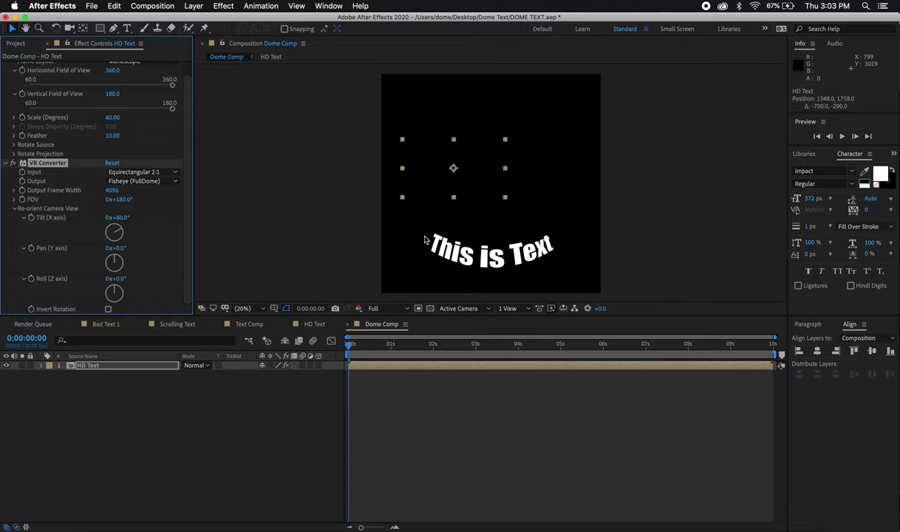
left_click(654, 520)
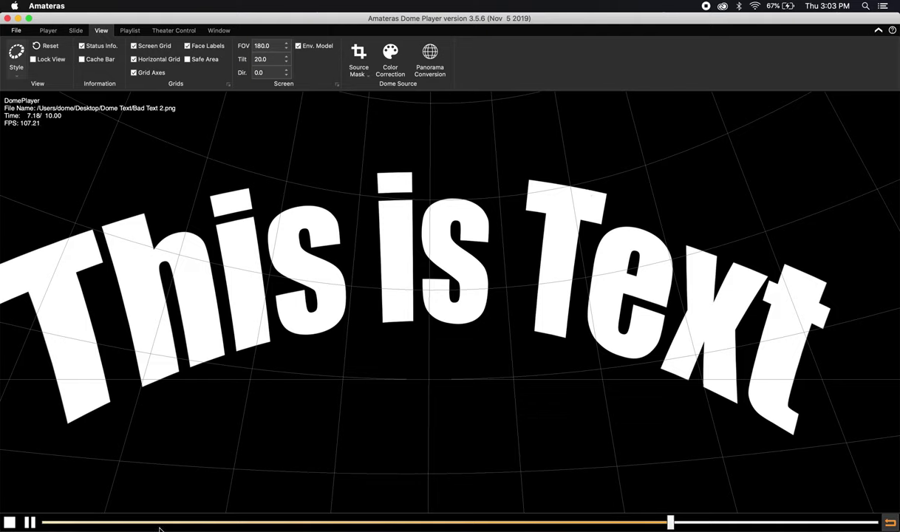
Step: Leave the dome player preview and return to After Effects
left_click(293, 524)
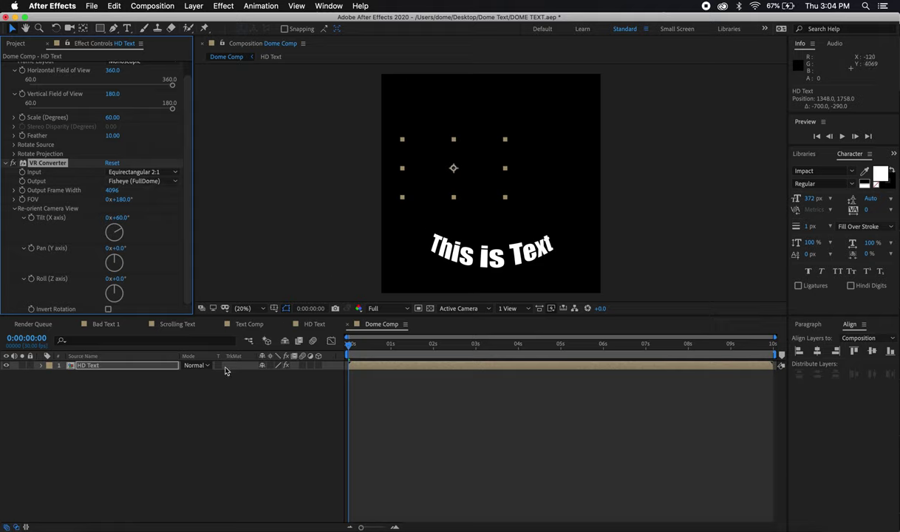
Step: Deselect the text layer and start saving the current frame as a PNG
left_click(211, 426)
key("ctrl+space")
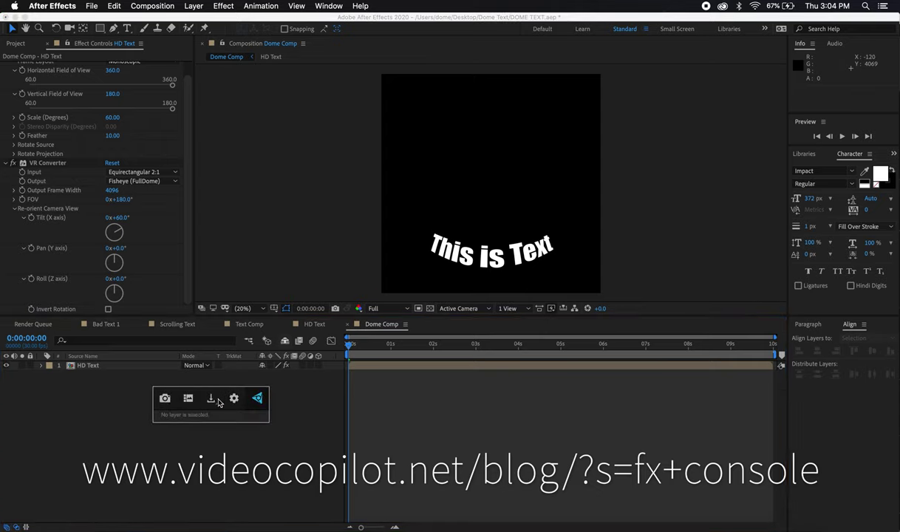
left_click(213, 401)
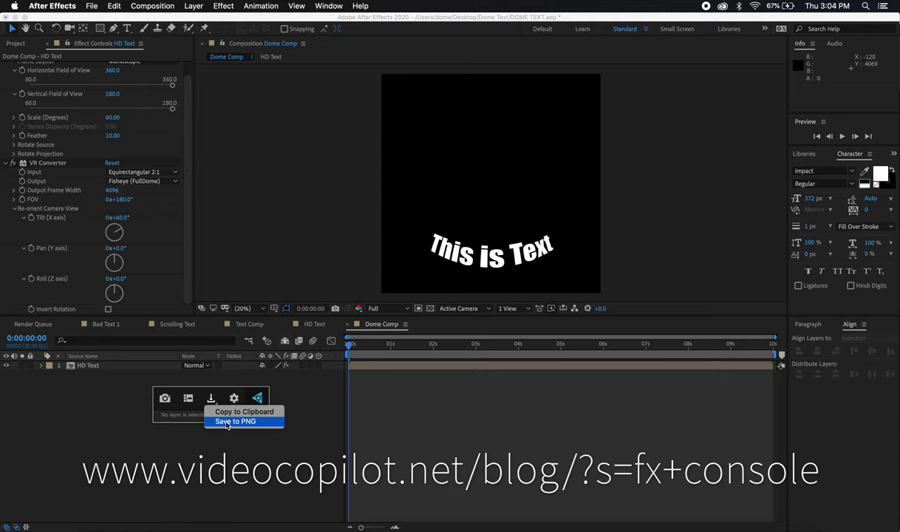
left_click(226, 422)
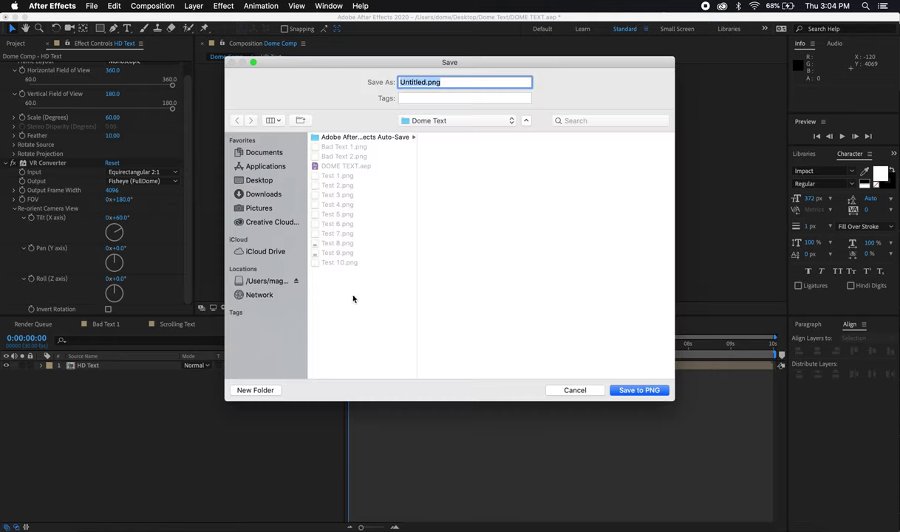
Step: Create a 'New Test 1' folder in Dome Text and save the frame there as 'Test 1'
left_click(258, 390)
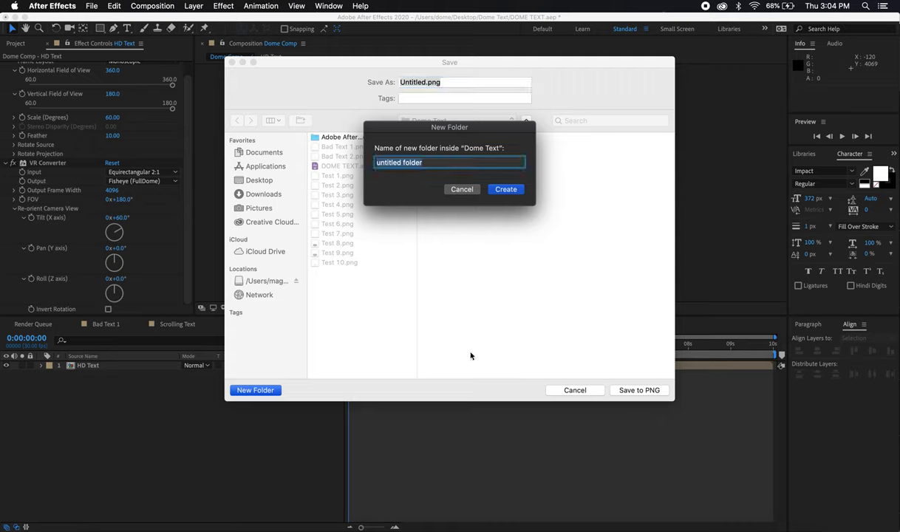
type("New Test 1")
key("Return")
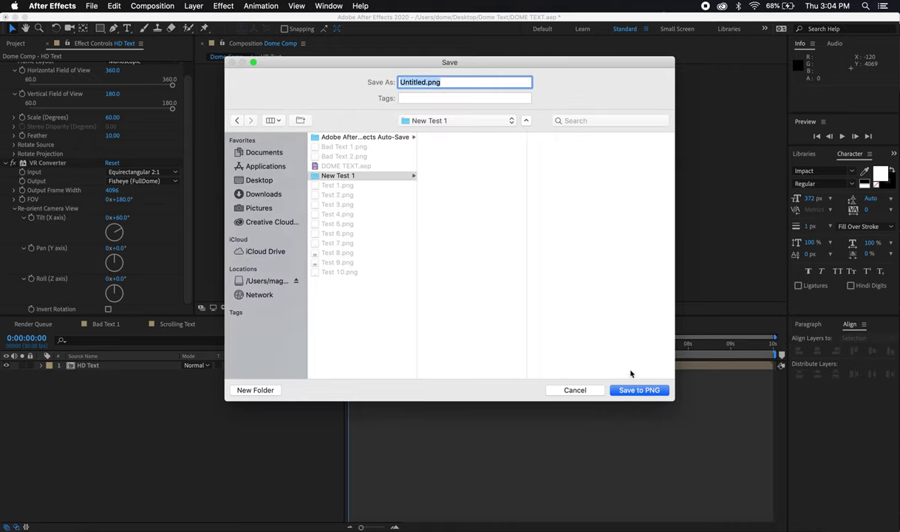
type("T")
key("BackSpace")
type("N")
key("BackSpace")
type("Test 1")
left_click(348, 177)
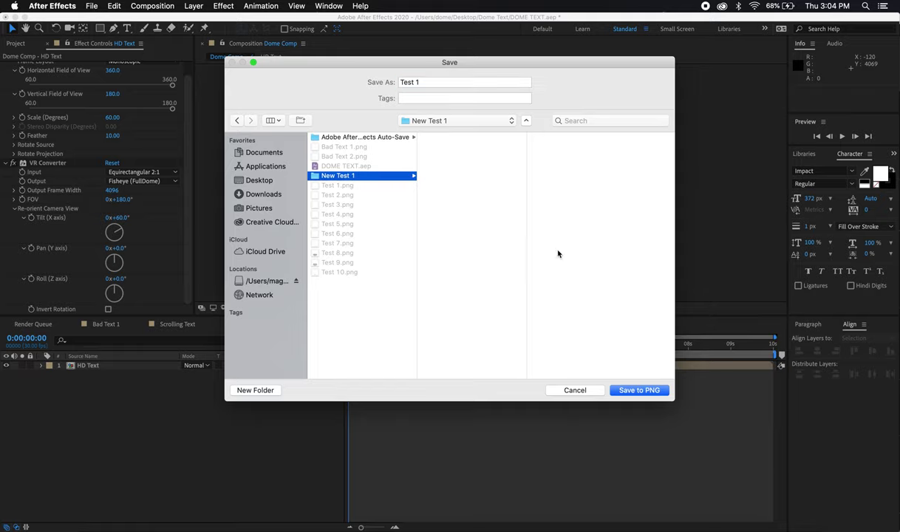
left_click(621, 392)
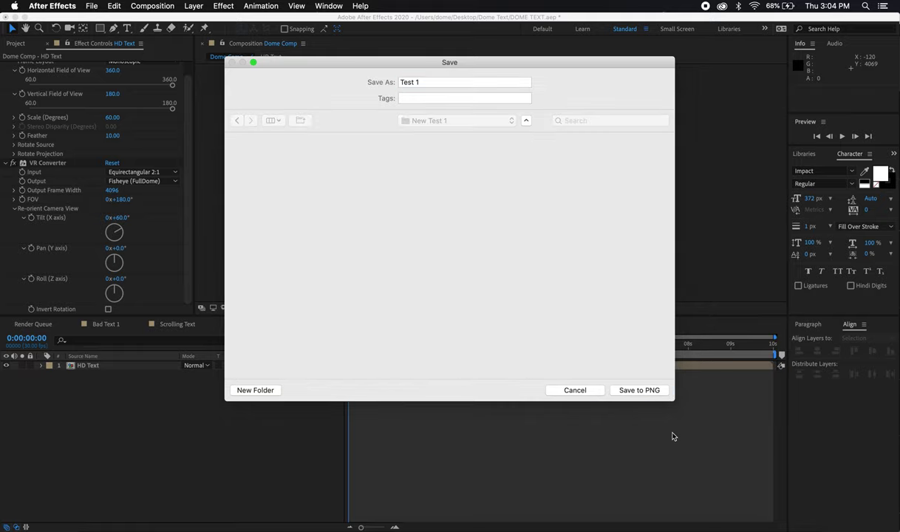
left_click(663, 527)
Step: Load Test 1.png from the New Test 1 folder into Amateras Dome Player
left_click(92, 527)
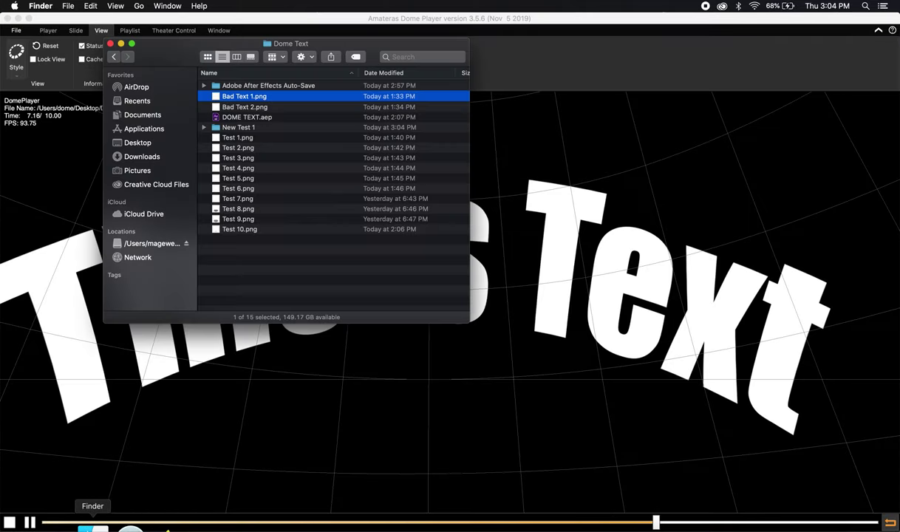
double_click(237, 128)
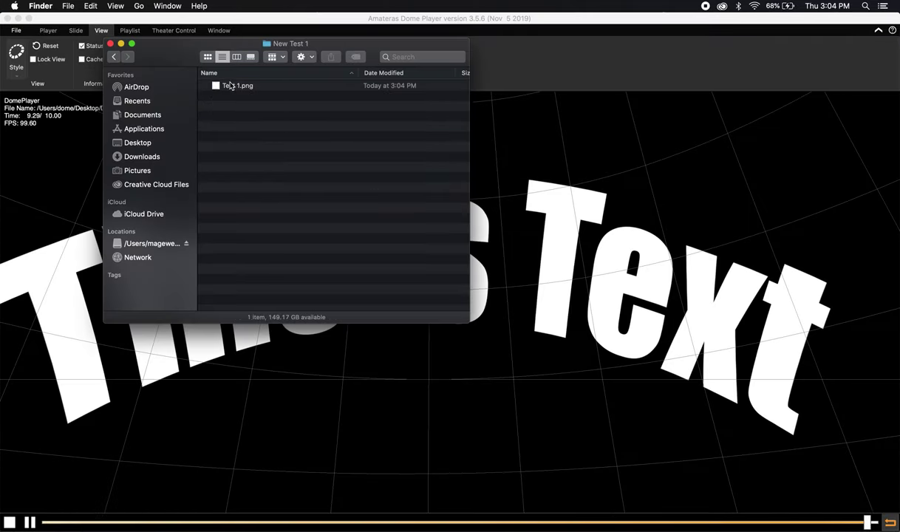
left_click(232, 86)
left_click_drag(231, 86, 680, 318)
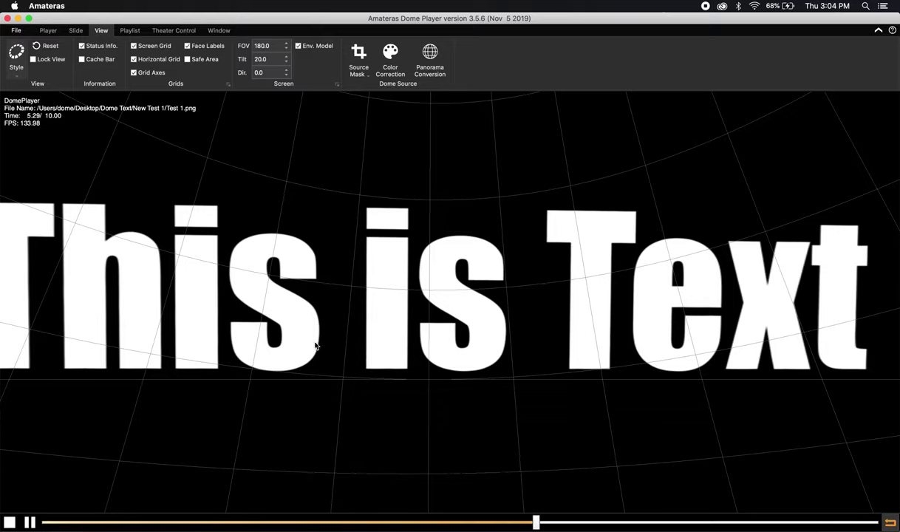
Step: Turn the dome view to centre the title, then switch Style to Overview
left_click_drag(329, 337, 600, 313)
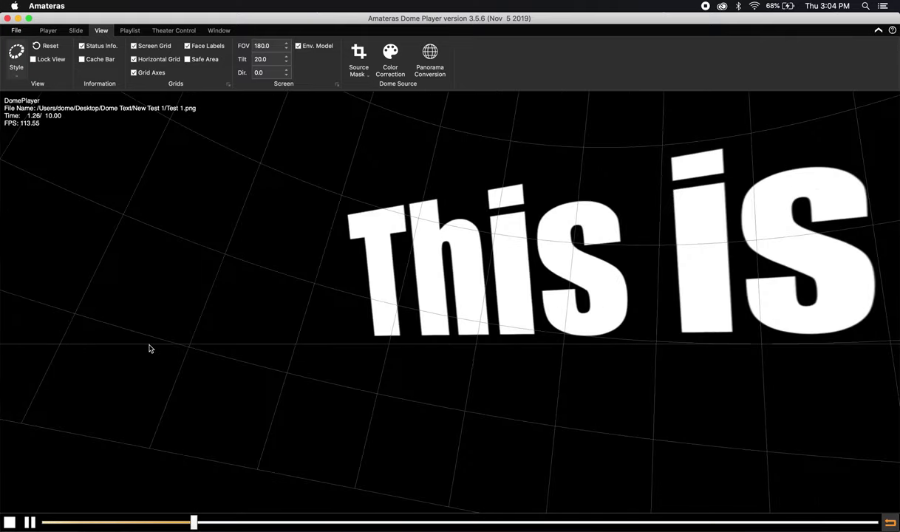
left_click_drag(457, 316, 220, 346)
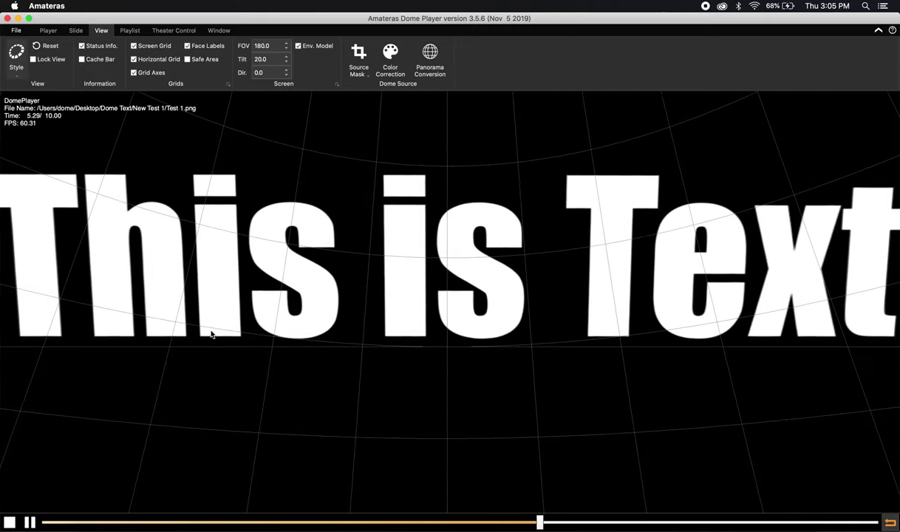
left_click_drag(84, 328, 106, 297)
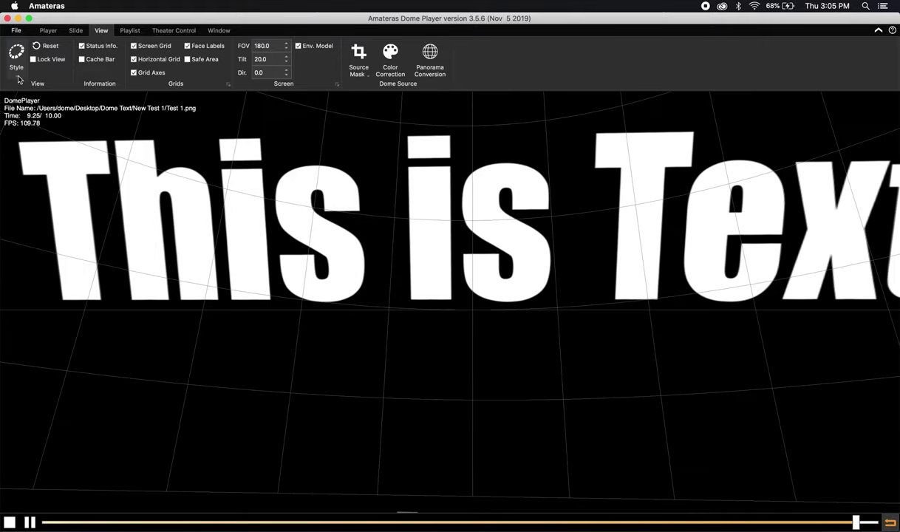
left_click(19, 76)
left_click(37, 123)
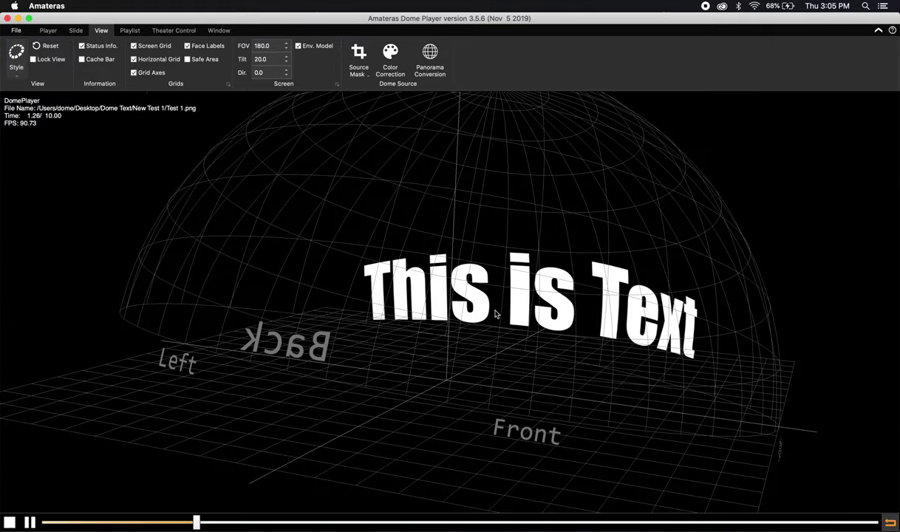
Step: Orbit the dome overview, return Style to Camera, and bring After Effects forward
left_click_drag(496, 314, 486, 290)
mouse_move(518, 322)
left_mouse_down()
mouse_move(553, 301)
mouse_move(539, 335)
mouse_move(514, 319)
left_mouse_up()
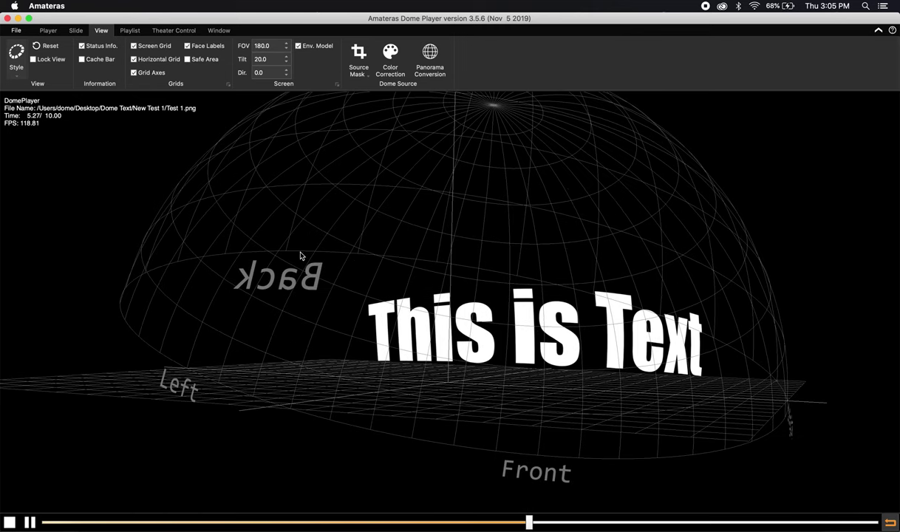
left_click(16, 56)
left_click(38, 136)
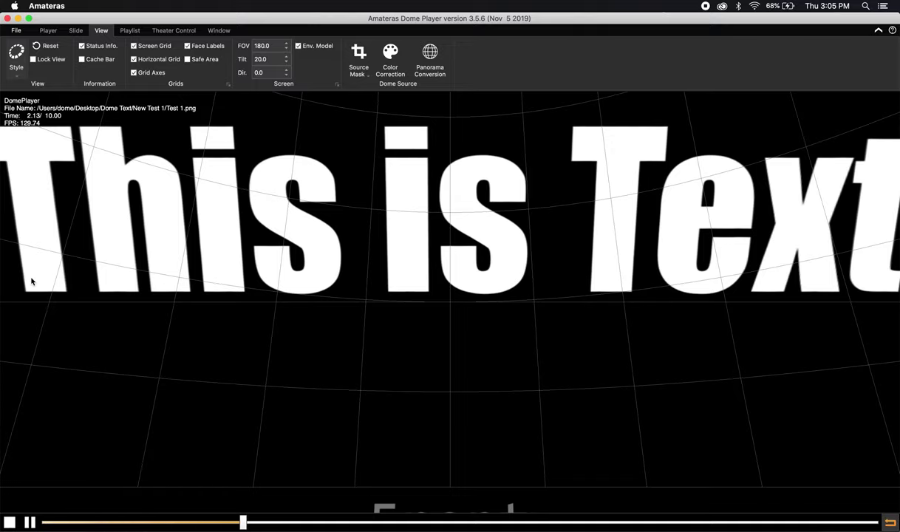
left_click(295, 528)
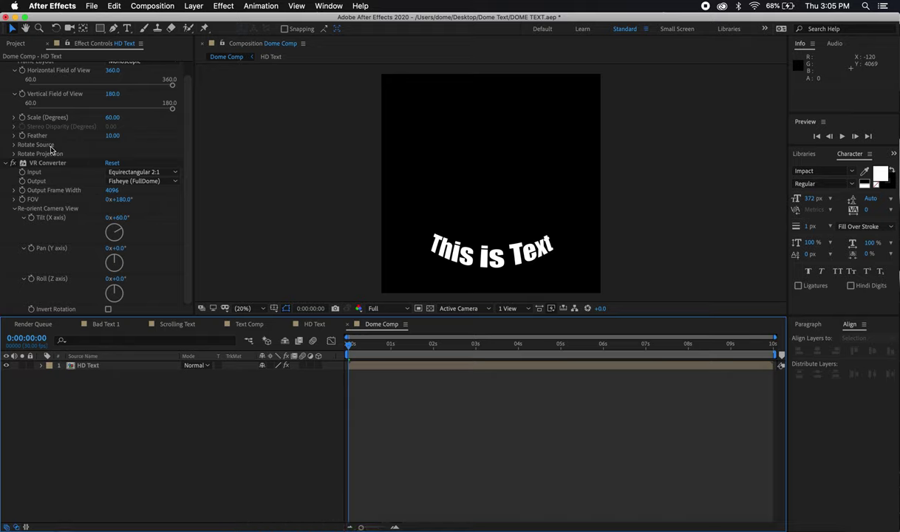
Step: Select the VR Plane to Sphere effect and expand its Rotate Source settings
scroll(51, 150, "up", 2)
left_click(37, 66)
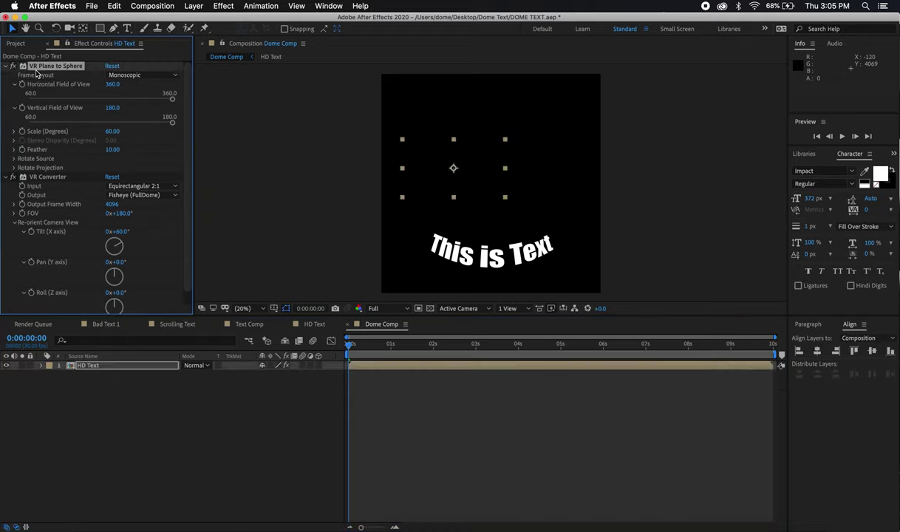
left_click(14, 159)
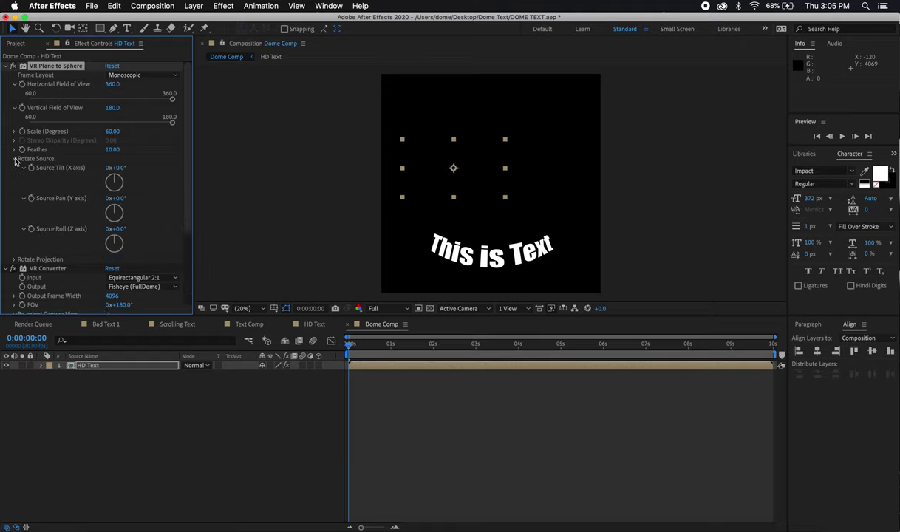
scroll(61, 292, "down", 3)
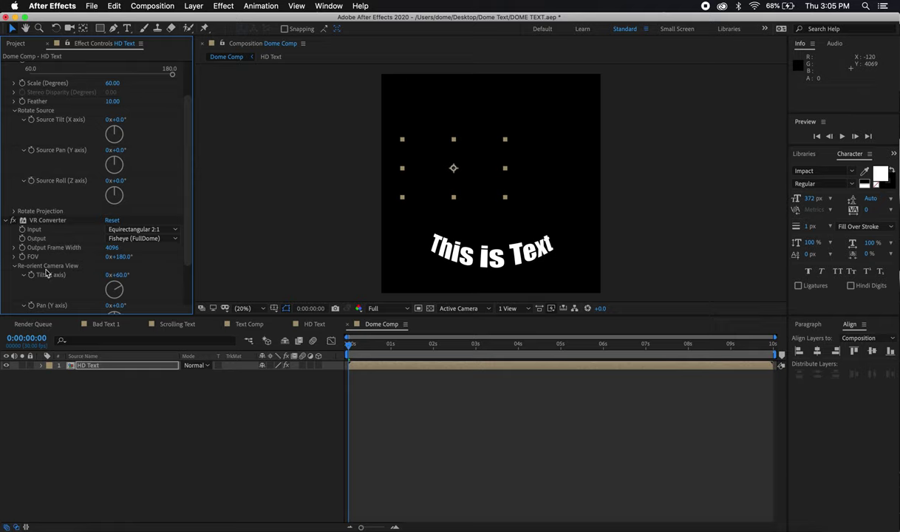
scroll(58, 274, "up", 3)
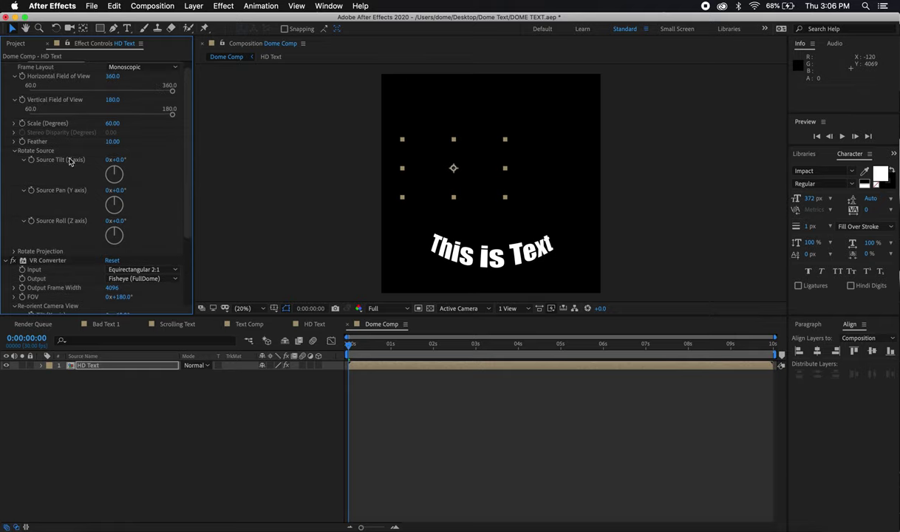
scroll(66, 175, "down", 6)
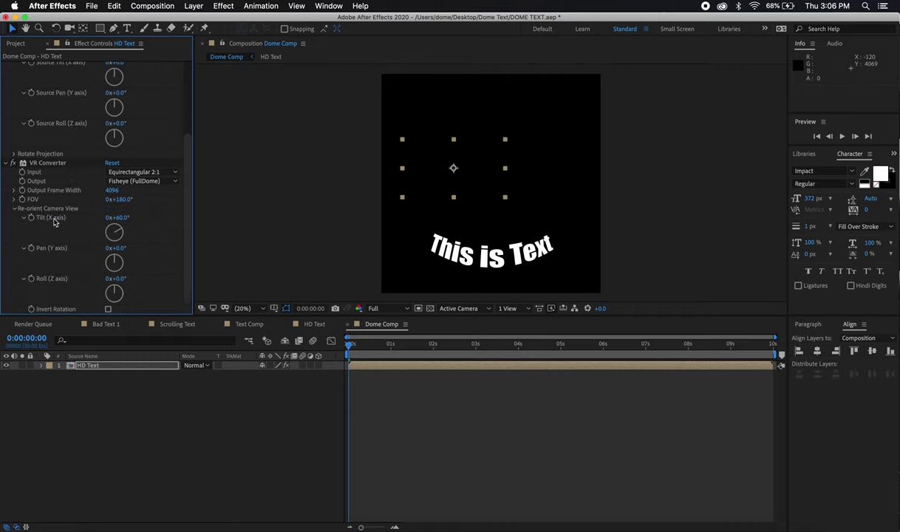
scroll(95, 182, "up", 3)
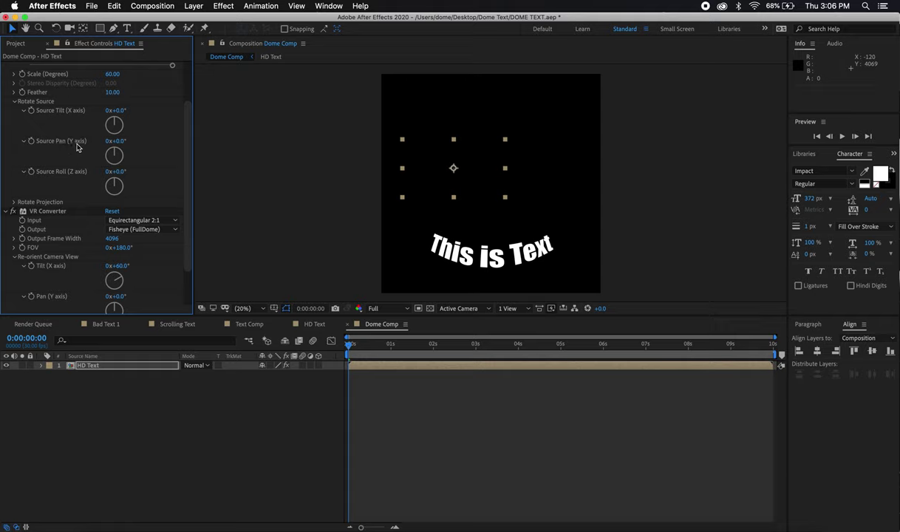
scroll(116, 148, "up", 2)
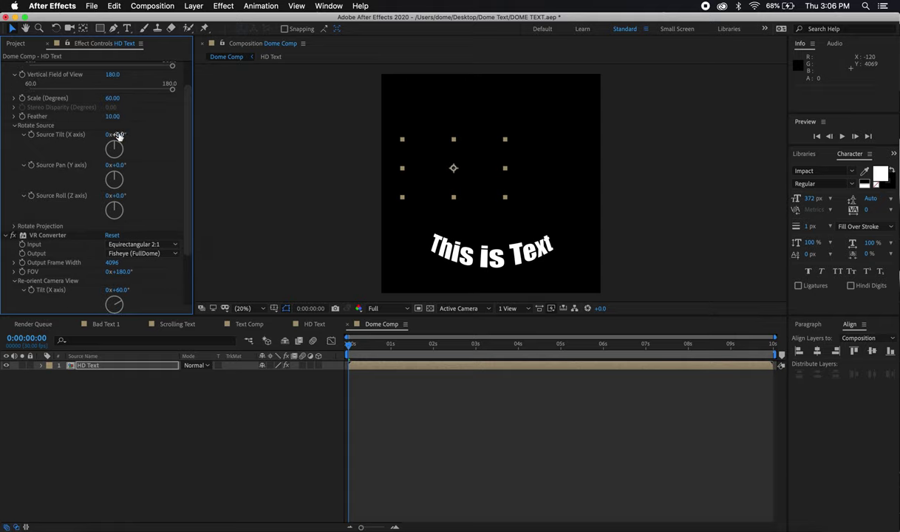
Step: Try Source Tilt, Pan and Roll, reset them to 0, then view the dome in Amateras
mouse_move(120, 134)
left_mouse_down()
mouse_move(139, 135)
mouse_move(86, 137)
mouse_move(116, 140)
left_mouse_up()
left_click_drag(123, 167, 189, 164)
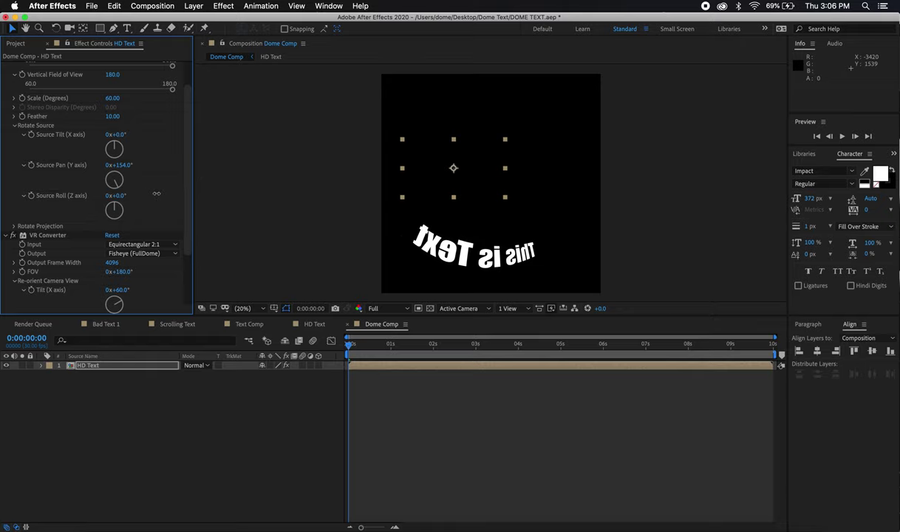
left_click_drag(137, 199, 247, 182)
left_click(120, 166)
key("Return")
left_click(120, 196)
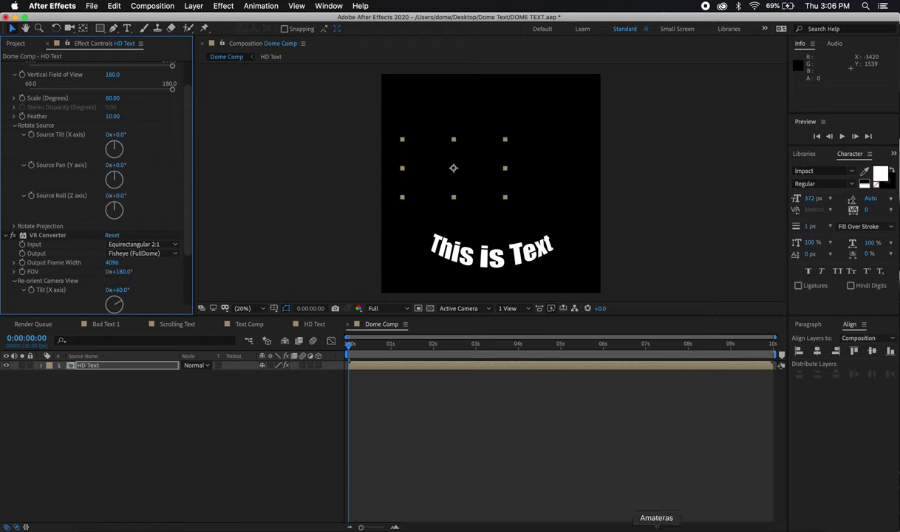
left_click(623, 519)
left_click_drag(195, 297, 531, 297)
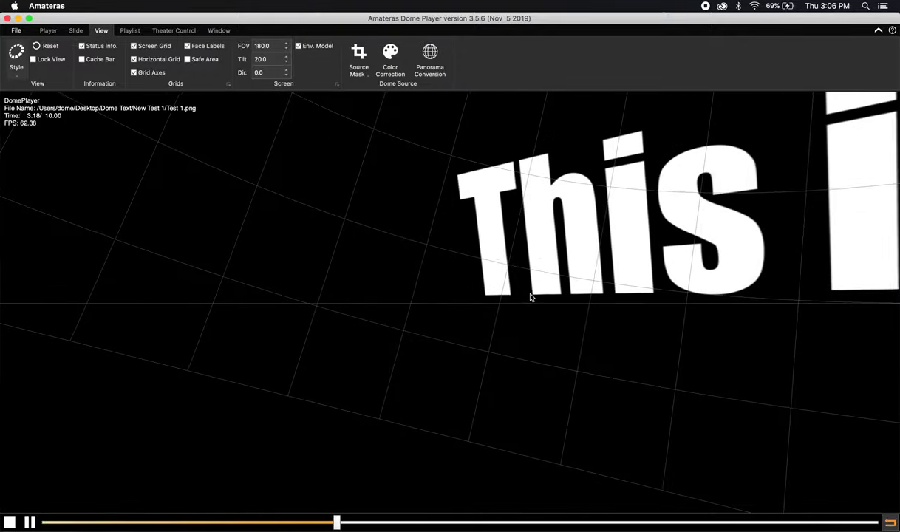
Step: Switch the Amateras Style to Overview, orbit the dome, then return to After Effects
left_click(16, 58)
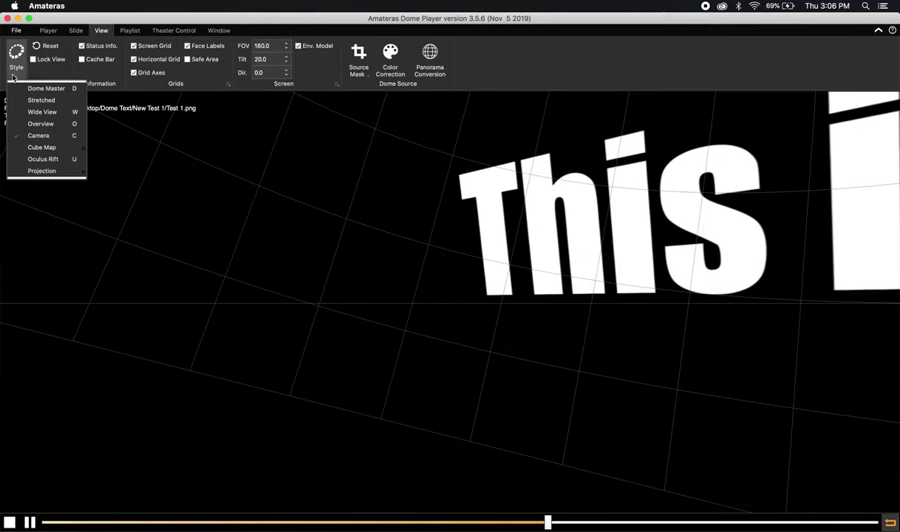
left_click(49, 127)
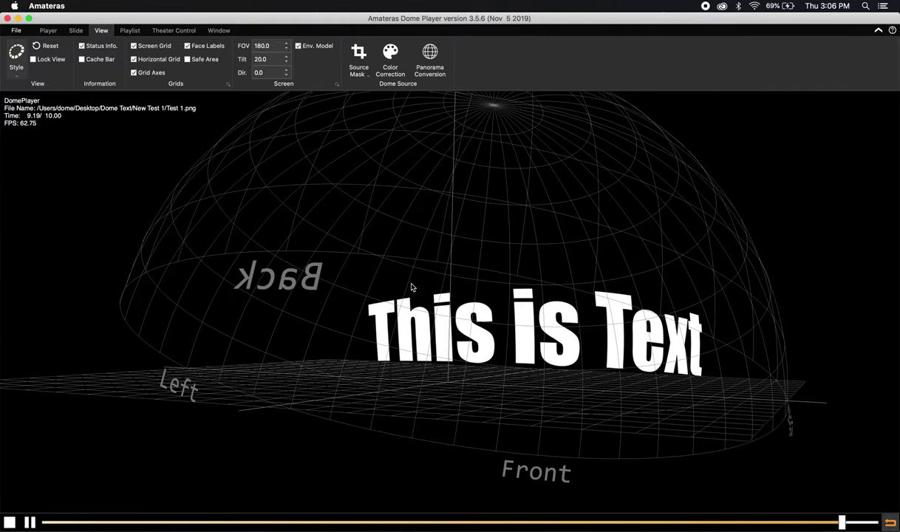
left_click_drag(613, 292, 356, 305)
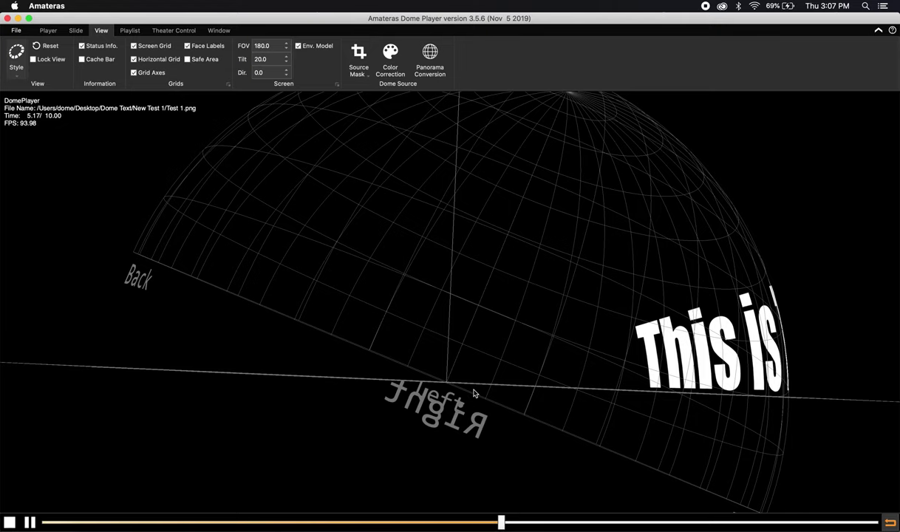
left_click_drag(344, 342, 414, 336)
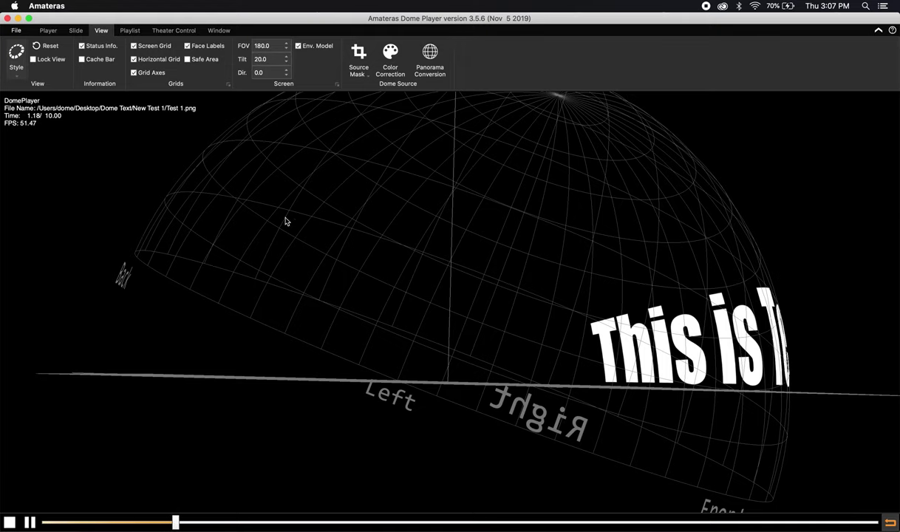
left_click_drag(268, 222, 446, 243)
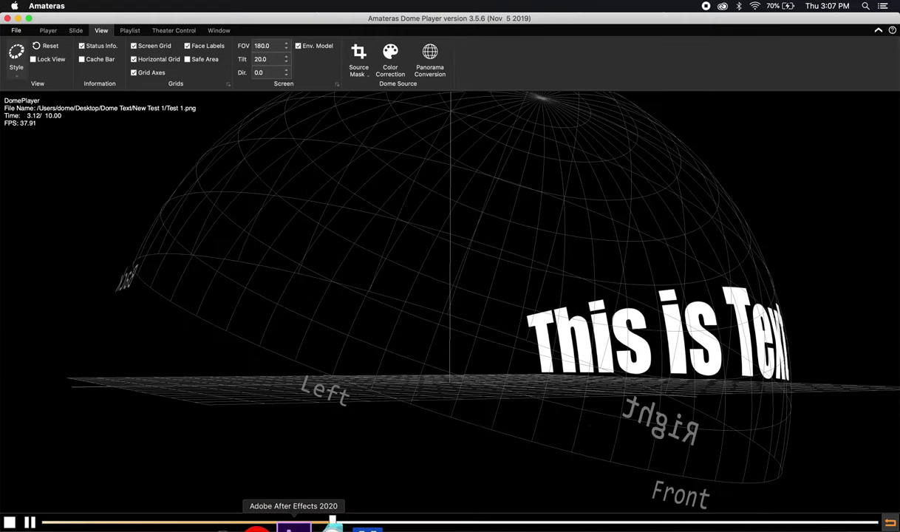
left_click(292, 527)
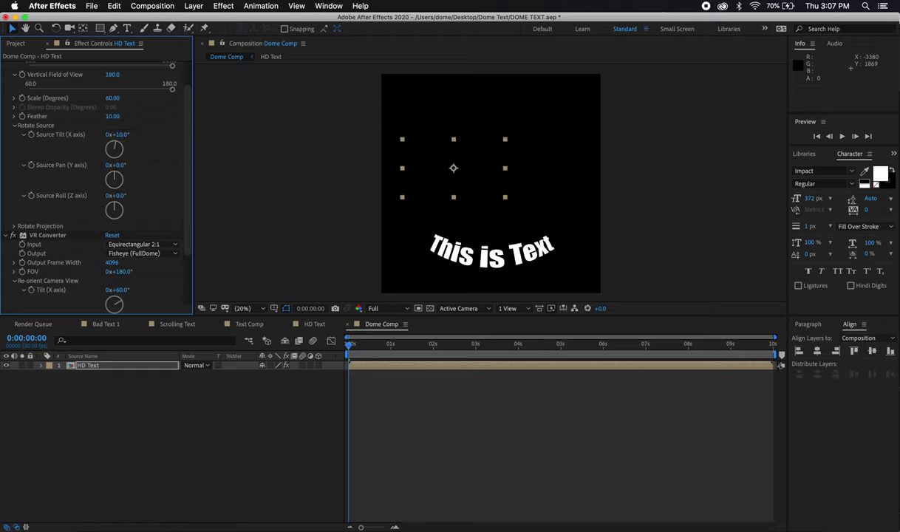
Step: Save the current Dome Comp frame as 'Test 2' PNG, then bring up the dome player
left_click(249, 398)
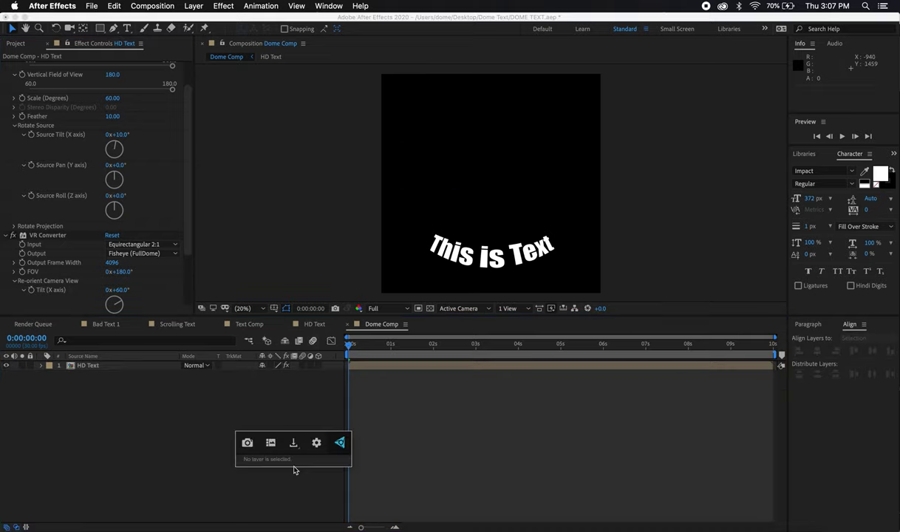
left_click(295, 443)
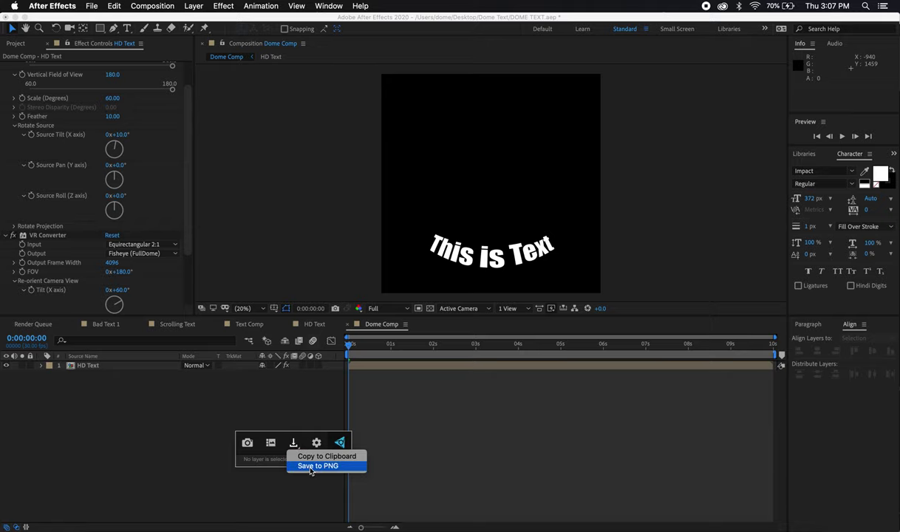
left_click(311, 466)
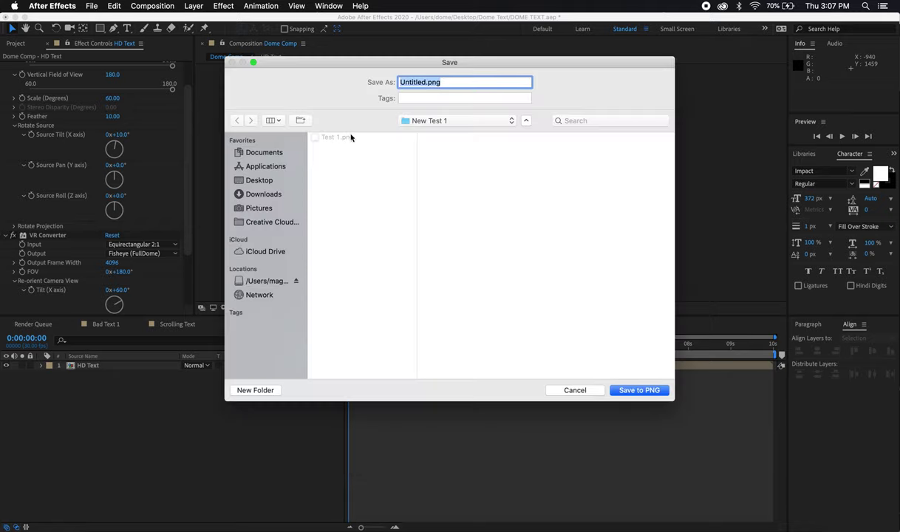
left_click(353, 137)
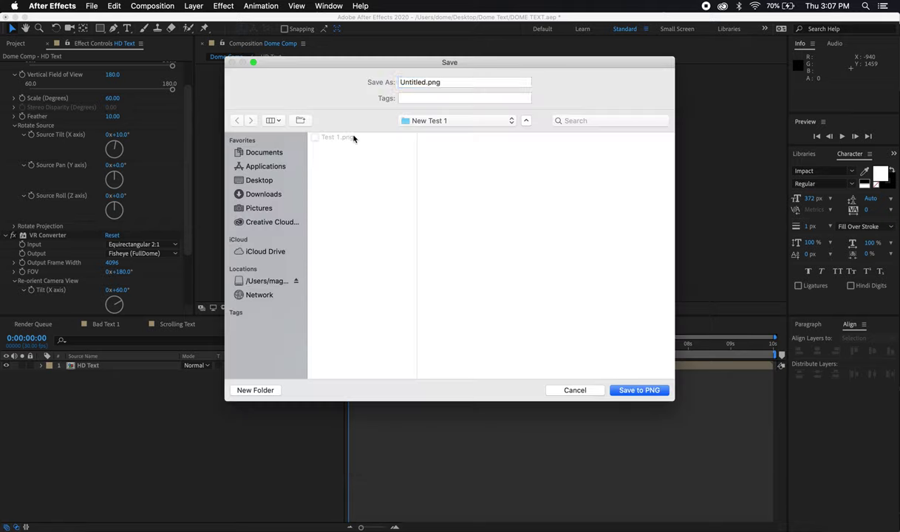
triple_click(460, 82)
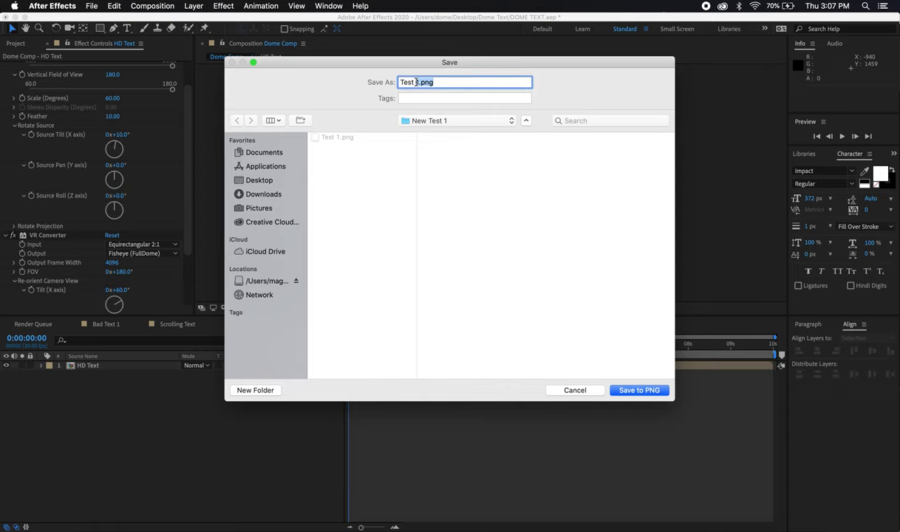
type("Test 2")
key("Return")
left_click(653, 524)
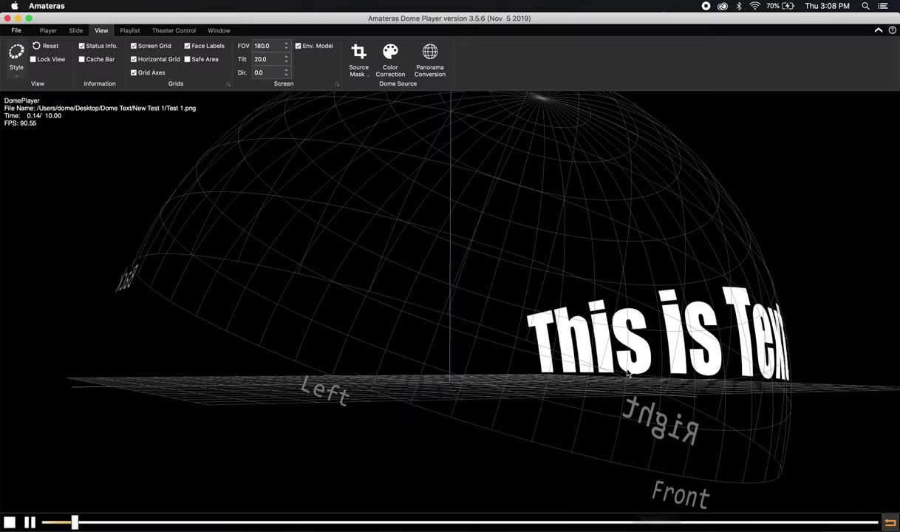
Step: Set the player's Style to Camera and load Test 2.png from Finder
left_click_drag(523, 372, 390, 305)
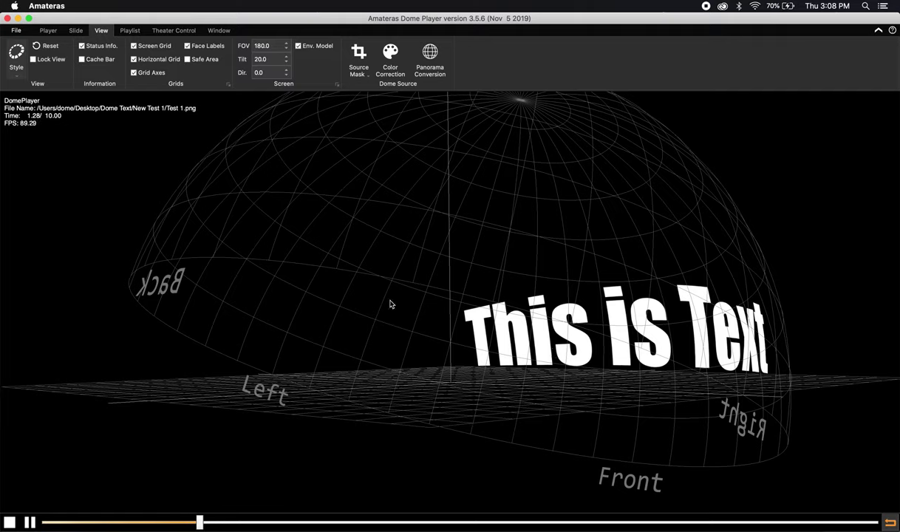
left_click(14, 76)
left_click(38, 135)
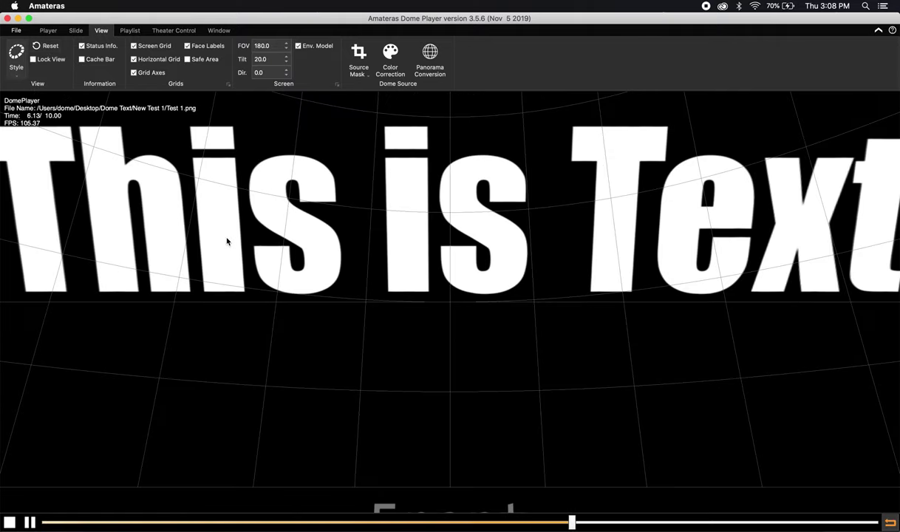
left_click(86, 523)
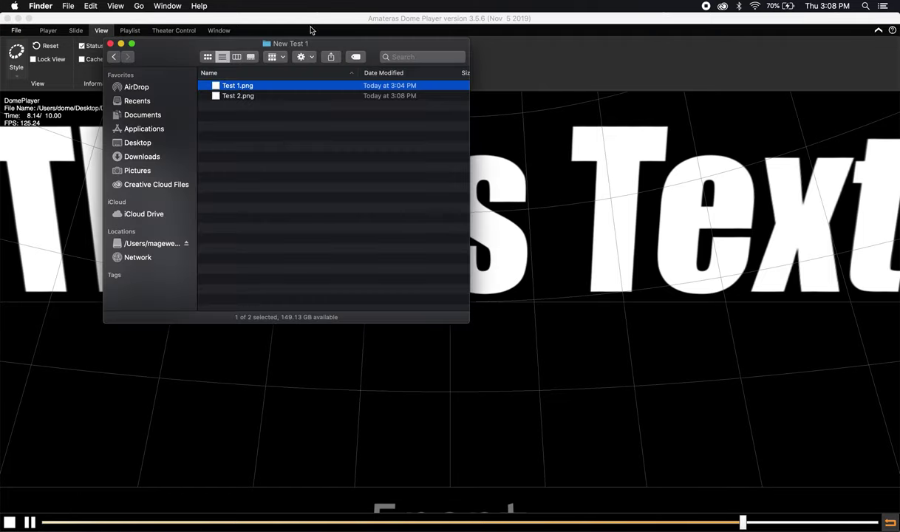
left_click_drag(229, 101, 592, 64)
Step: Look around the dome to follow the Test 2 title, then return to After Effects
left_click(620, 51)
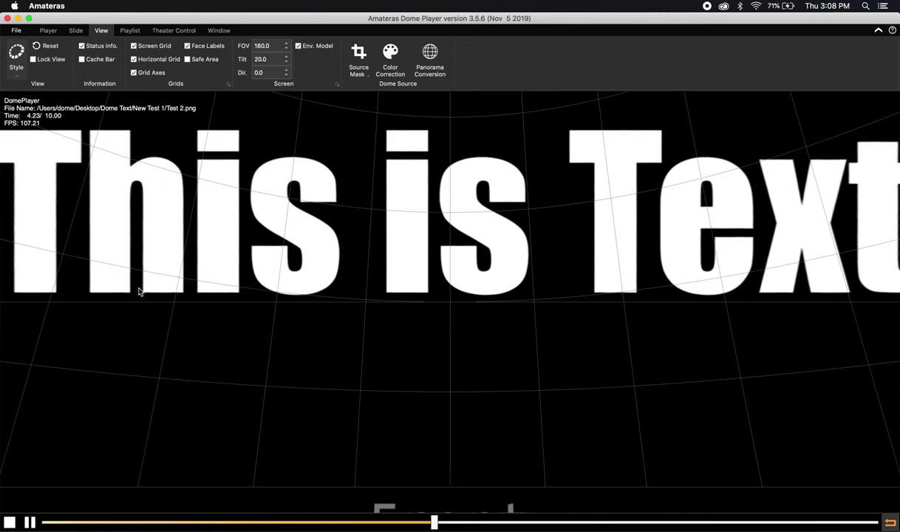
left_click_drag(159, 298, 82, 305)
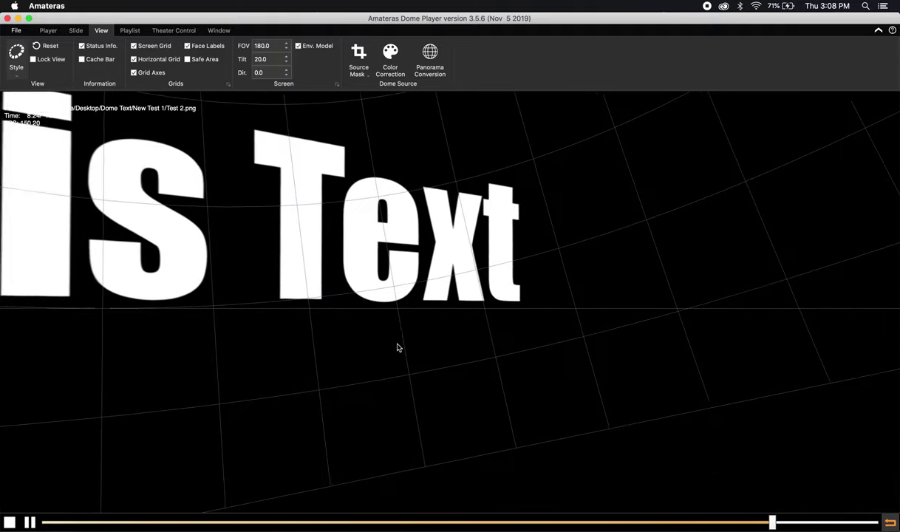
left_click_drag(397, 347, 648, 335)
left_click_drag(187, 261, 427, 296)
left_click_drag(340, 287, 187, 280)
left_click_drag(456, 337, 210, 348)
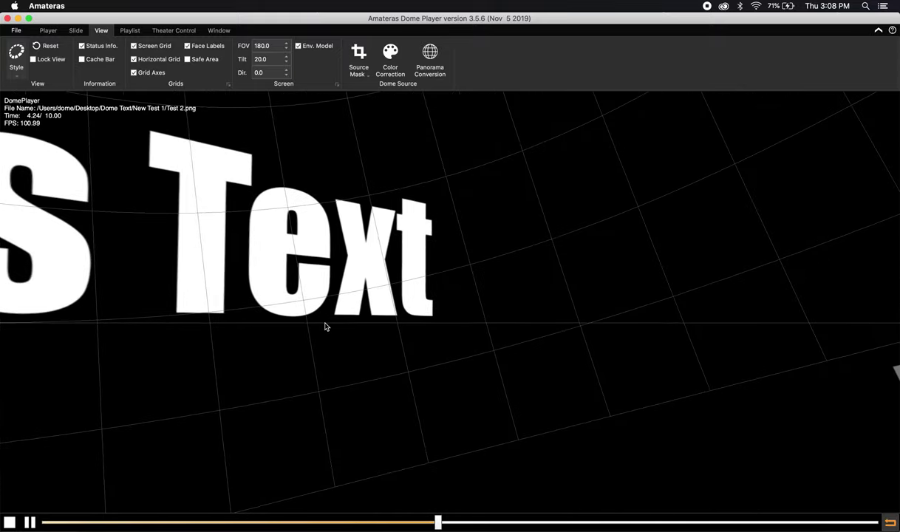
left_click_drag(326, 327, 438, 331)
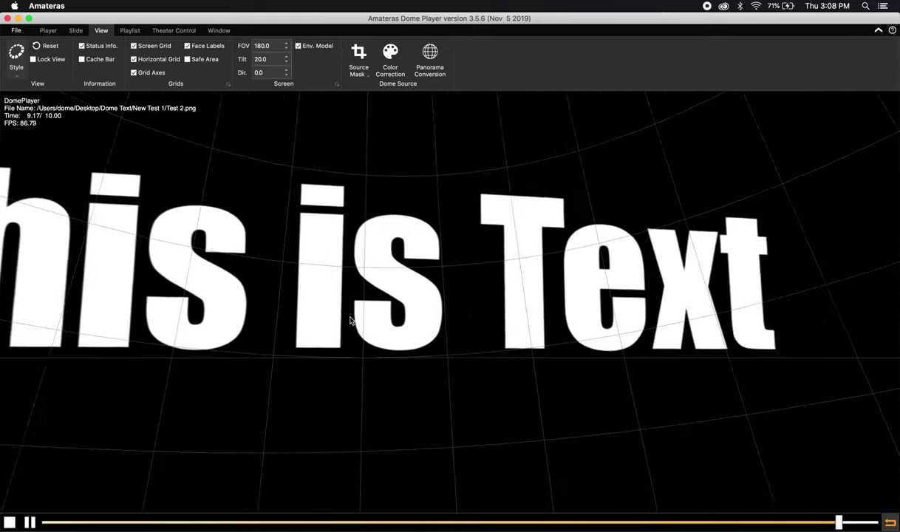
left_click_drag(370, 248, 371, 336)
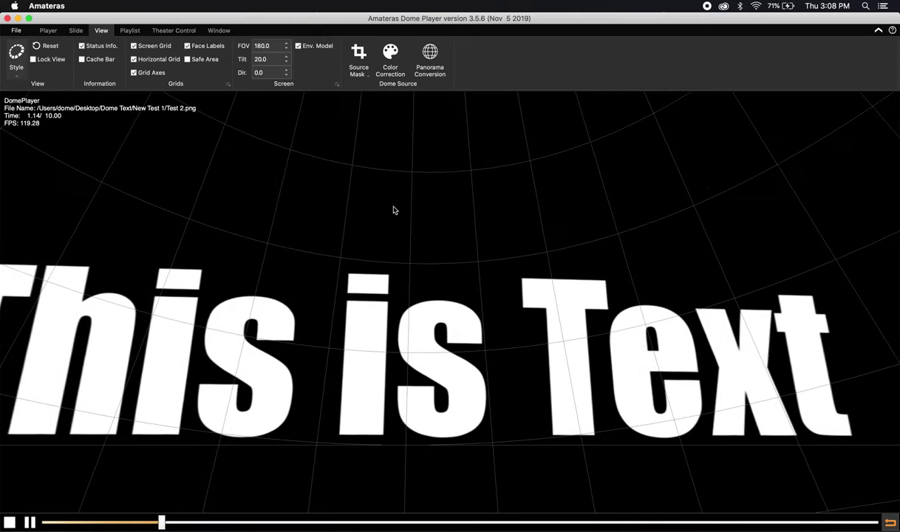
left_click_drag(394, 211, 392, 171)
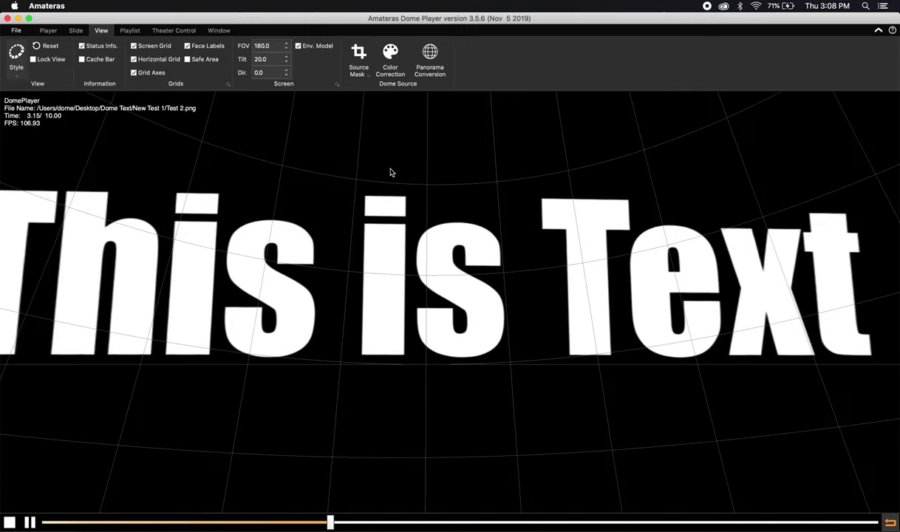
mouse_move(717, 526)
left_click(298, 526)
scroll(55, 301, "down", 3)
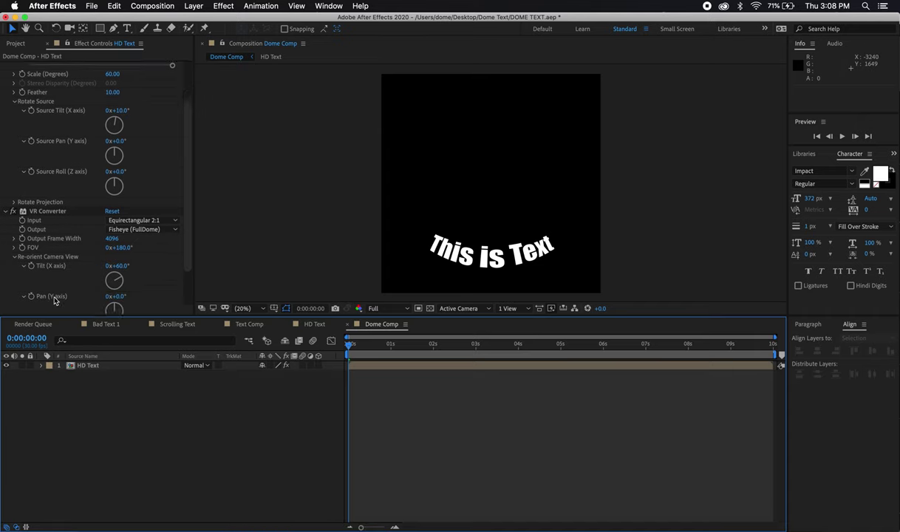
Step: Set the VR Converter camera Tilt to 50° and the VR Plane to Sphere Source Tilt to 20°
left_click(118, 250)
type("60")
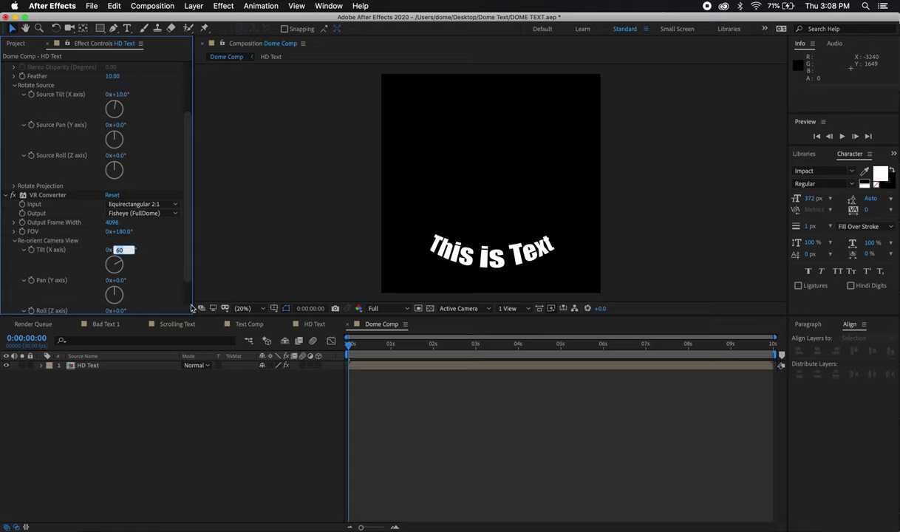
key("Return")
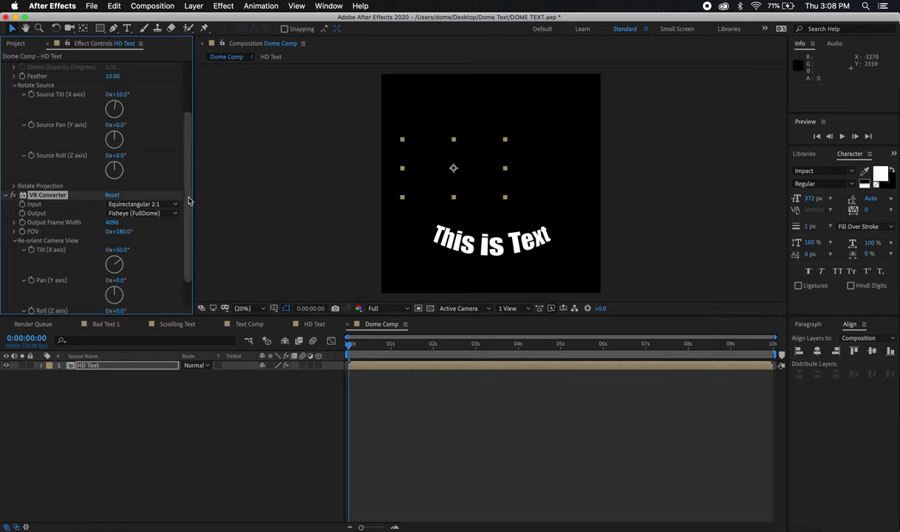
left_click_drag(189, 201, 187, 152)
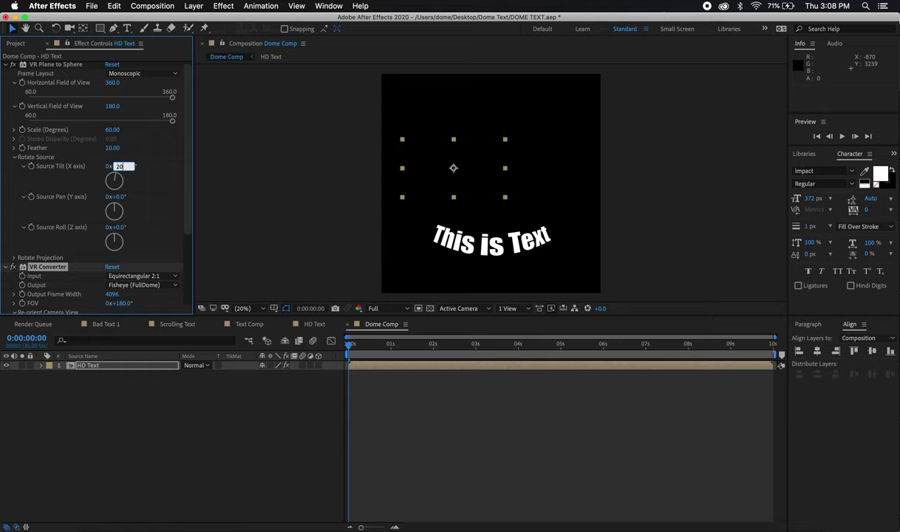
key("Return")
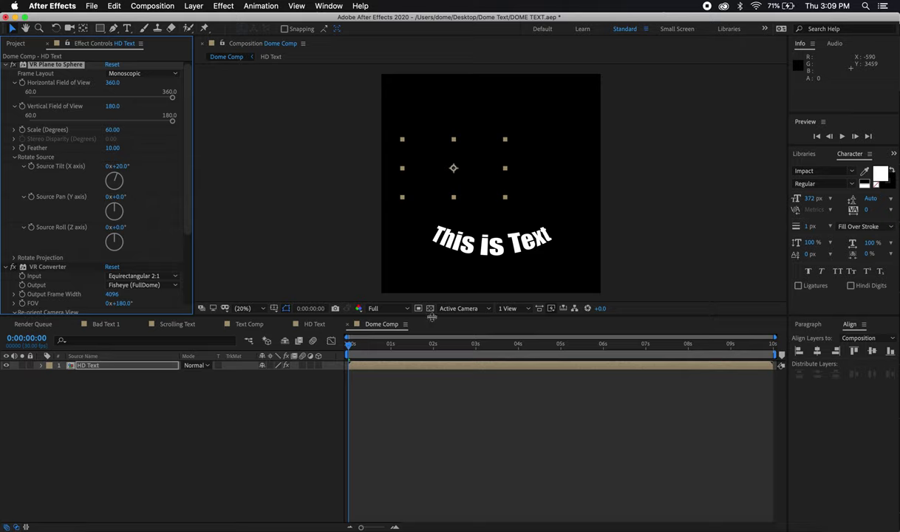
Step: Save the current dome frame as Test 3.png and show its folder in Finder
left_click(269, 408)
left_click(297, 388)
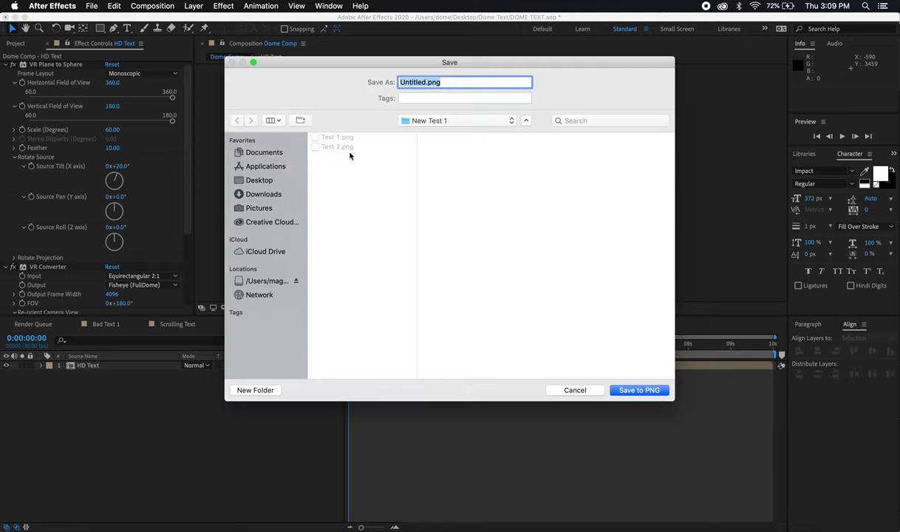
left_click(359, 146)
left_click_drag(435, 82, 416, 82)
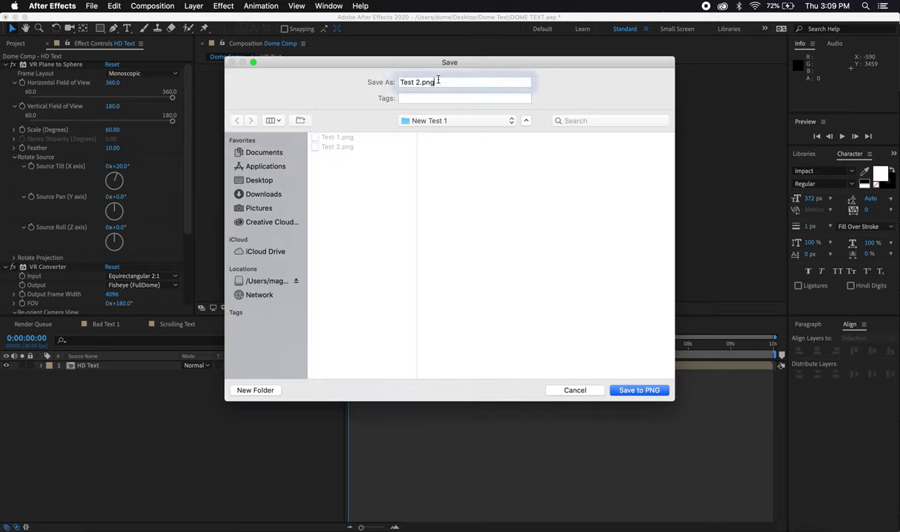
left_click(640, 390)
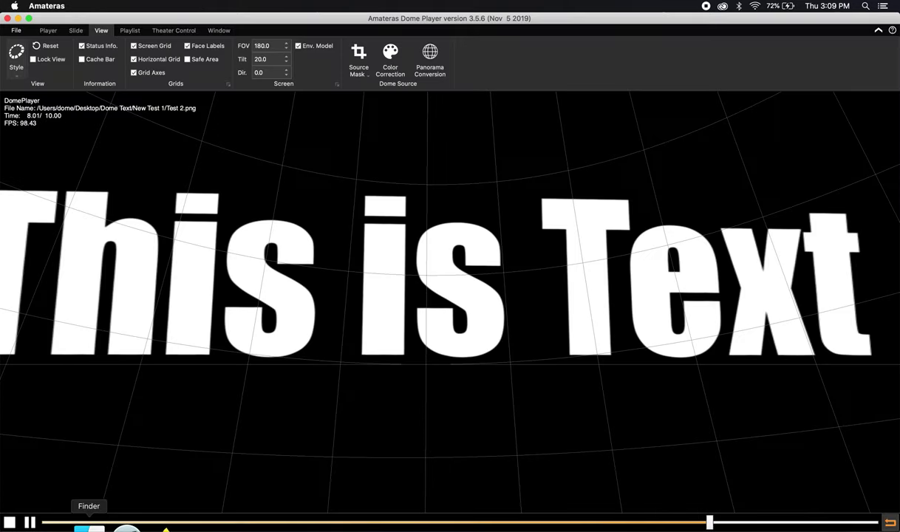
left_click(89, 527)
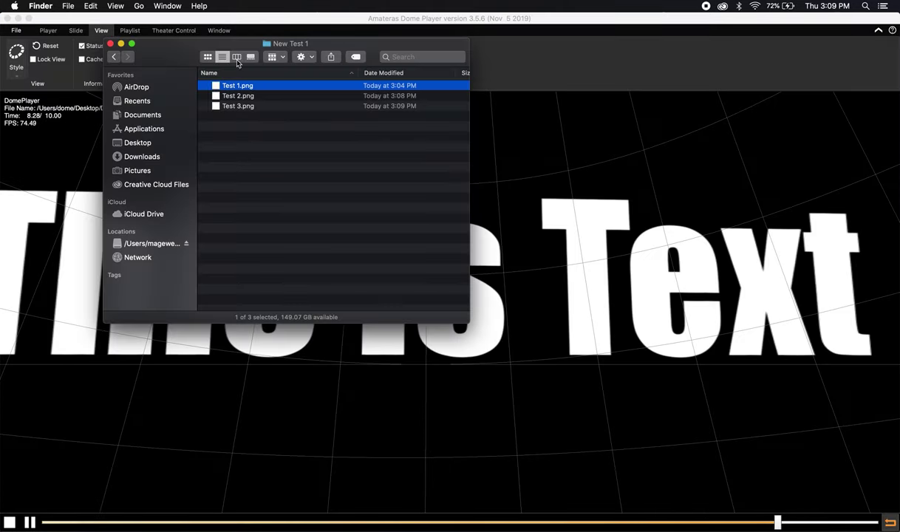
Step: Preview Test 3.png on the Amateras Dome Player dome, then return to After Effects
left_click_drag(252, 107, 694, 225)
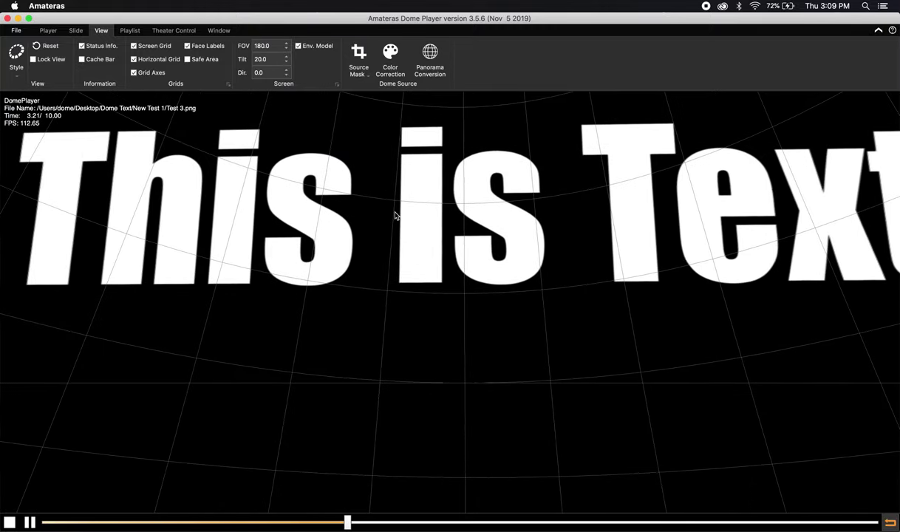
key("super+Tab")
key("super+Tab")
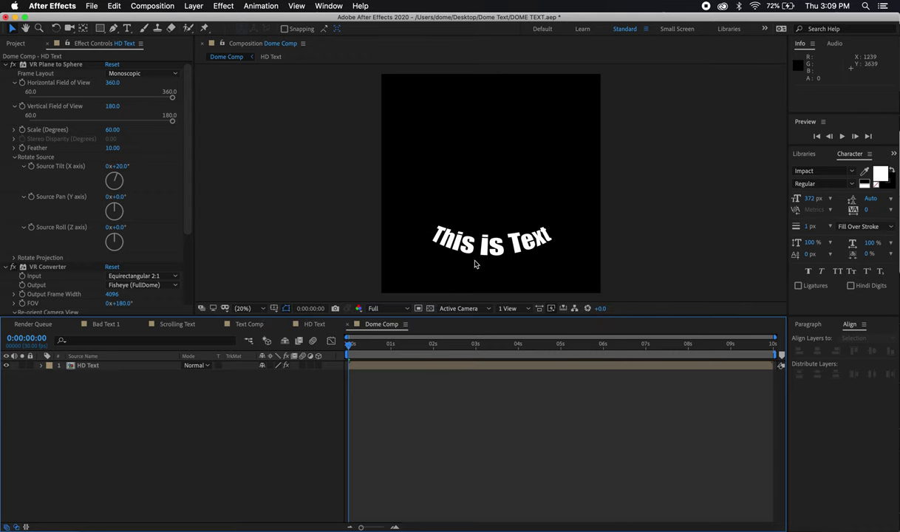
Step: On the HD Text layer, try a VR Plane to Sphere Feather of 100, then set it to 0
scroll(178, 132, "up", 1)
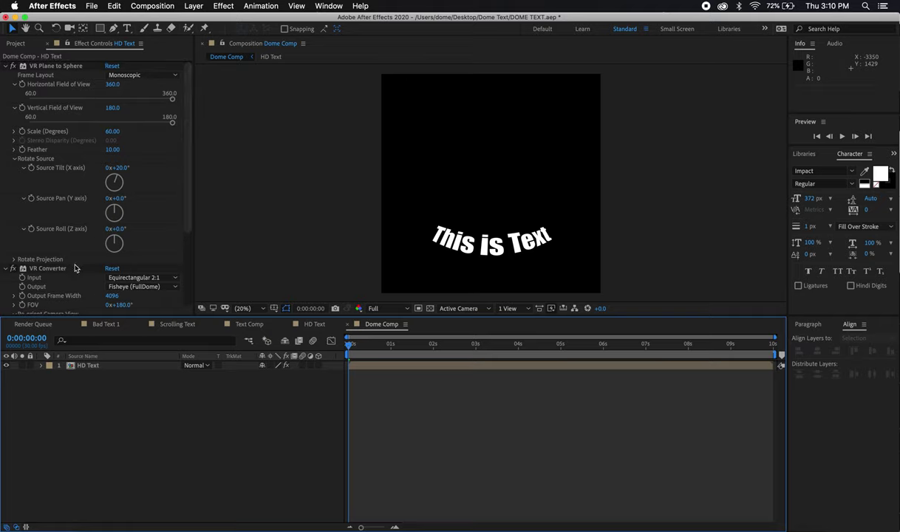
left_click(87, 366)
left_click(90, 367)
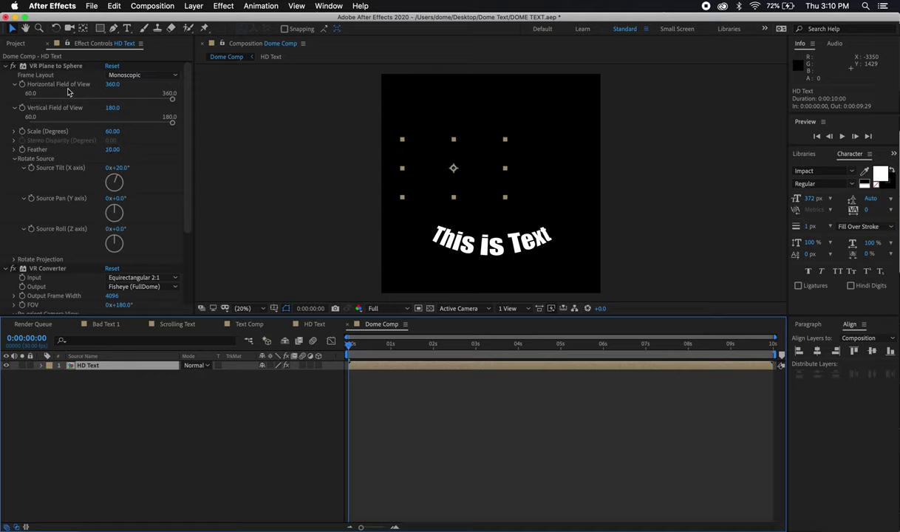
left_click(112, 150)
left_click_drag(112, 151, 177, 149)
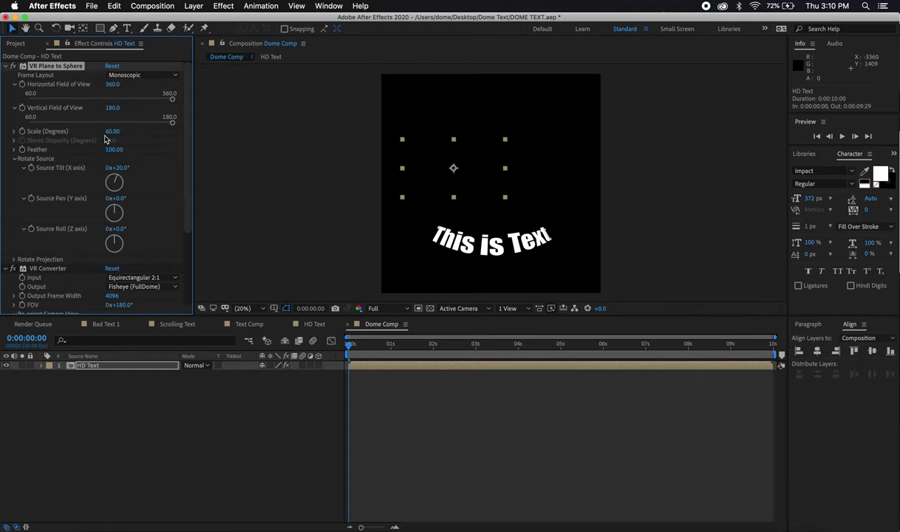
left_click_drag(100, 149, 20, 157)
key("super+0")
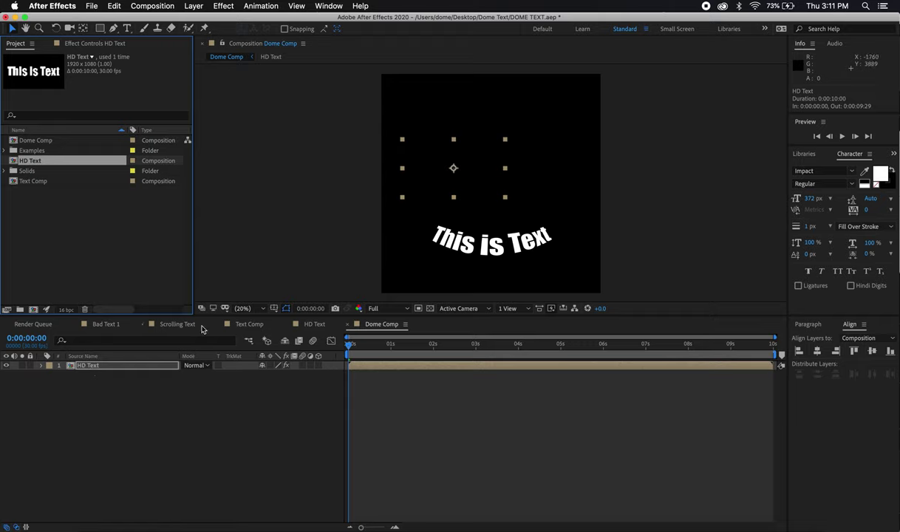
Step: Open the Scrolling Text composition and scrub forward to watch the paragraph scroll upward
left_click(177, 325)
left_click_drag(429, 346, 362, 353)
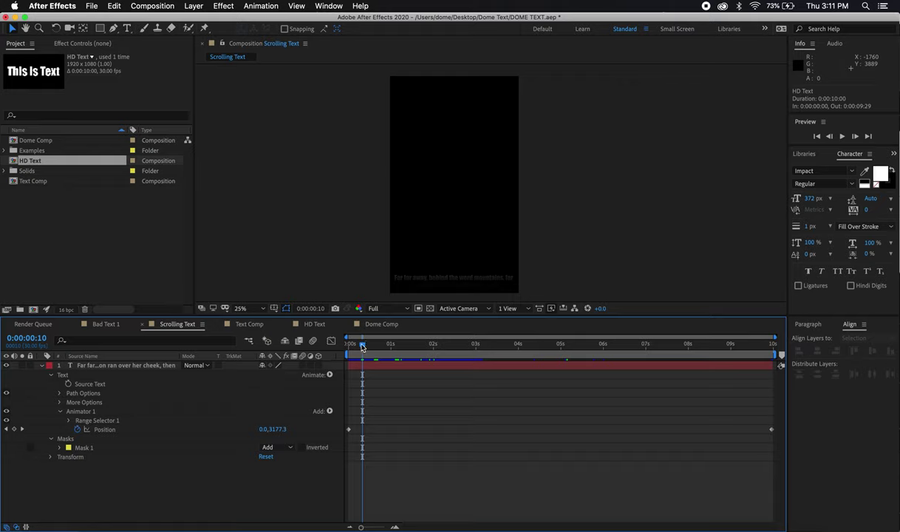
left_click_drag(362, 347, 421, 348)
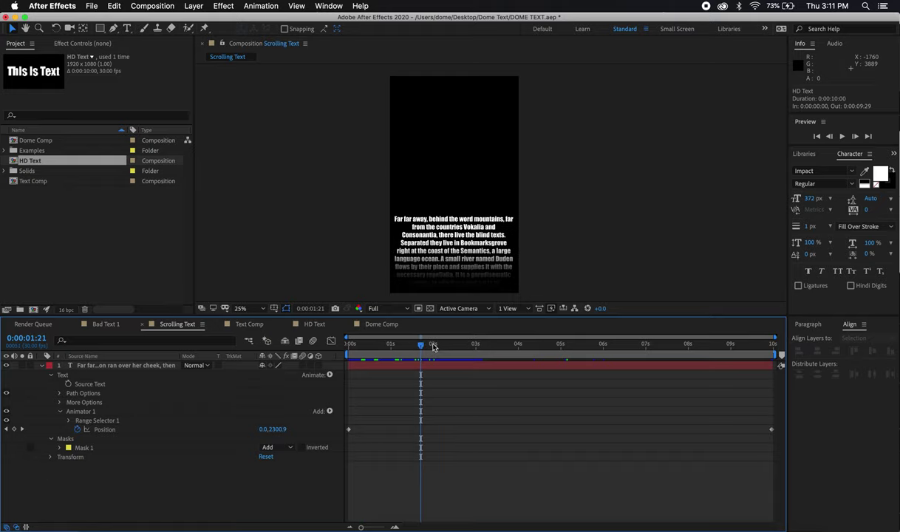
left_click_drag(416, 344, 602, 333)
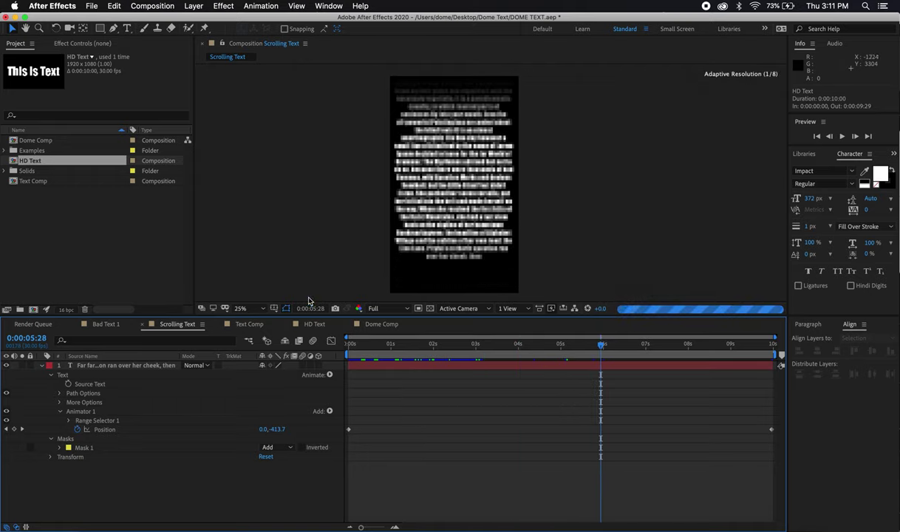
left_click(375, 326)
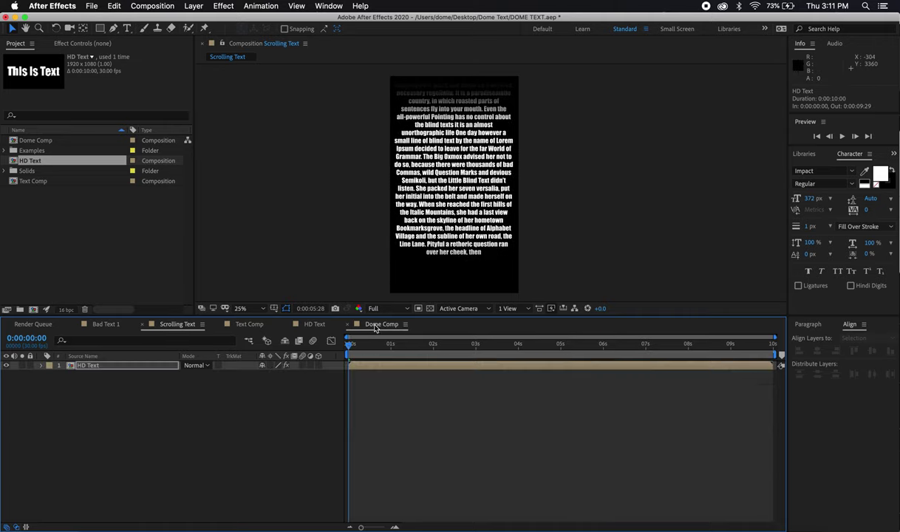
Step: Hide HD Text, add the Scrolling Text comp from Examples into Dome Comp, and preview it
left_click(7, 366)
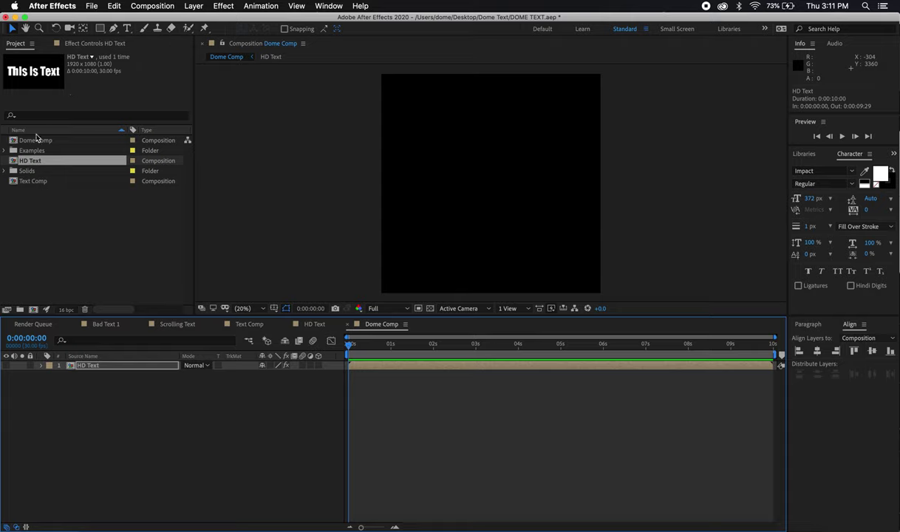
left_click(9, 150)
left_click_drag(35, 173, 40, 437)
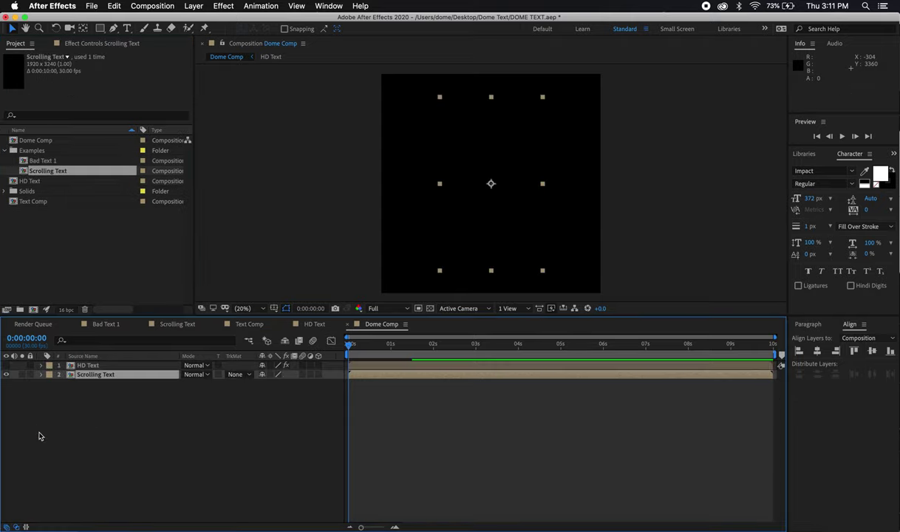
left_click(412, 350)
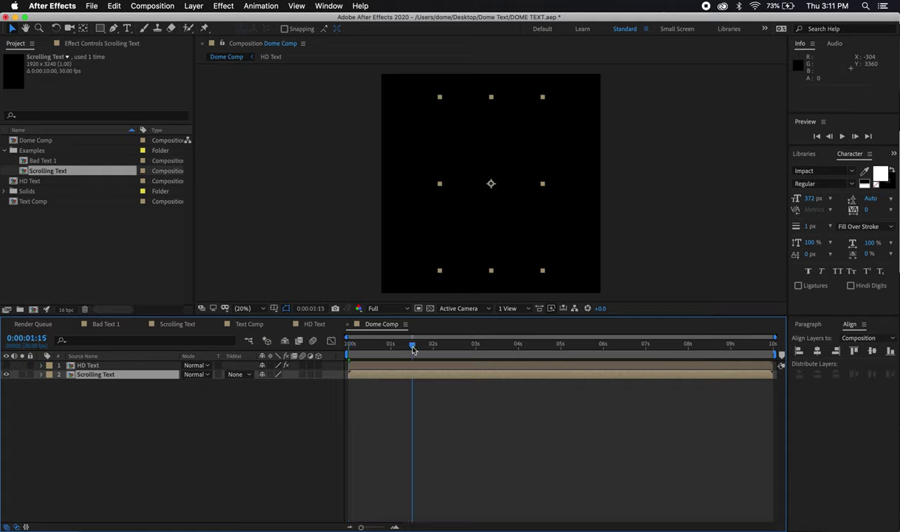
left_click(508, 344)
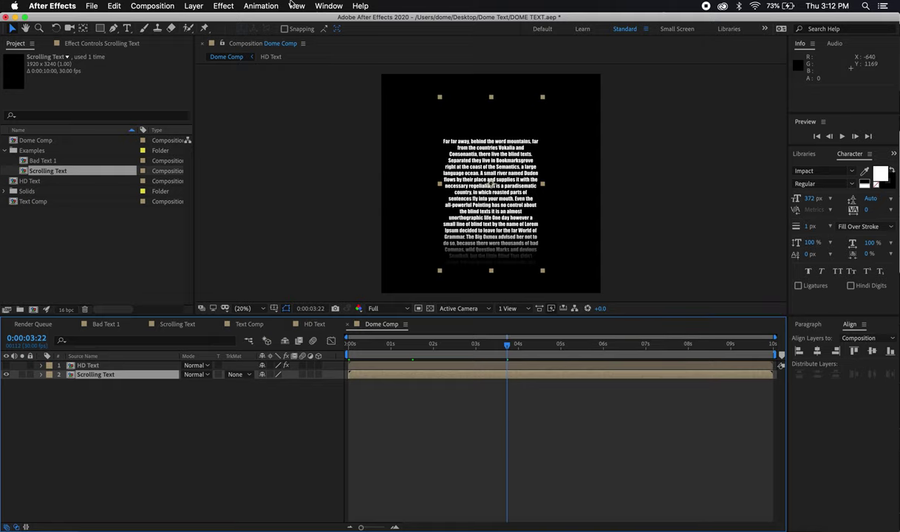
Step: Apply the Immersive Video VR Plane to Sphere effect to the Scrolling Text layer
left_click(216, 6)
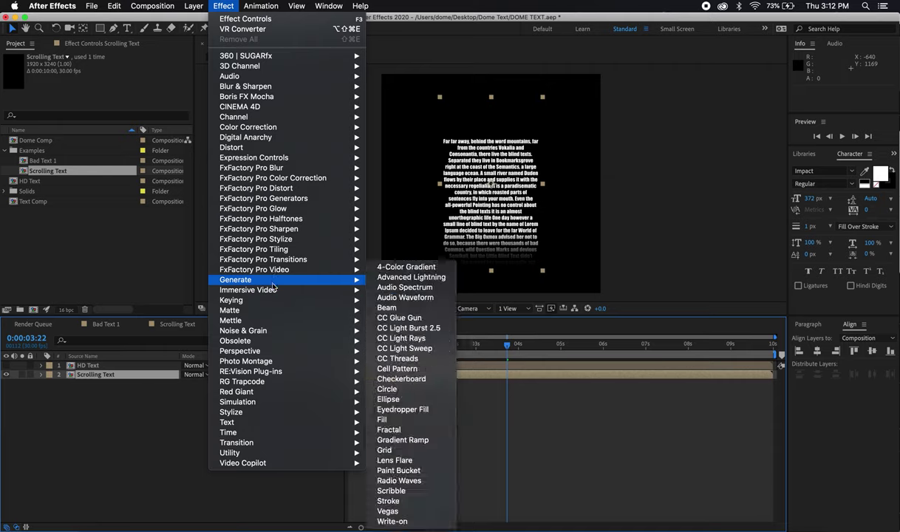
mouse_move(273, 290)
left_click(414, 371)
left_click(104, 176)
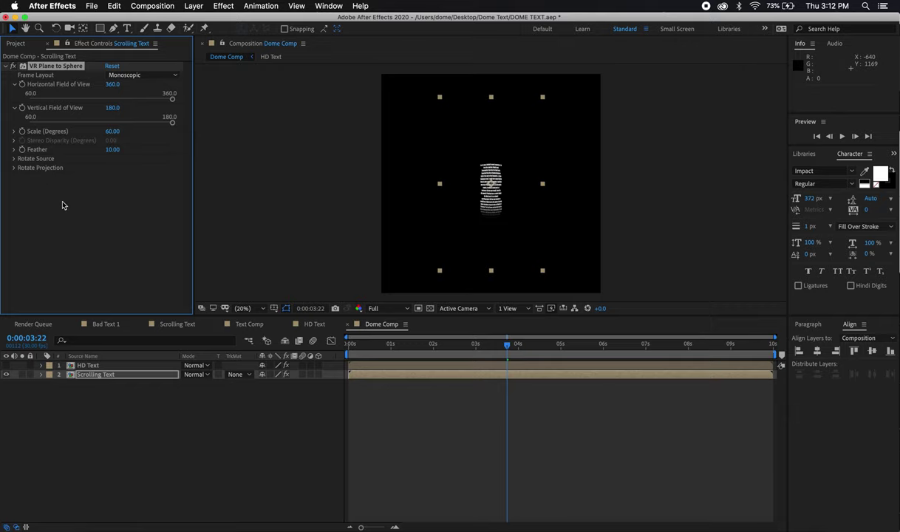
Step: Add VR Converter with Equirectangular 2:1 input and Fisheye (FullDome) output
left_click(229, 5)
mouse_move(282, 292)
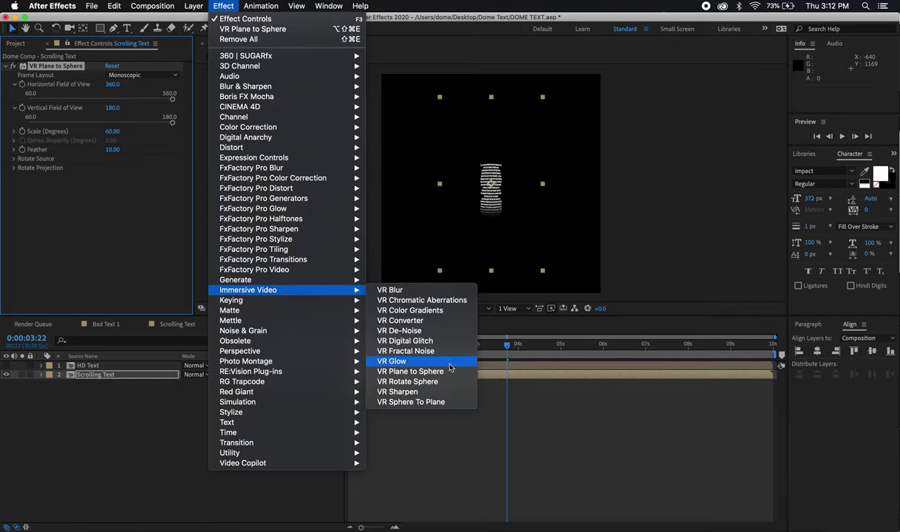
left_click(400, 321)
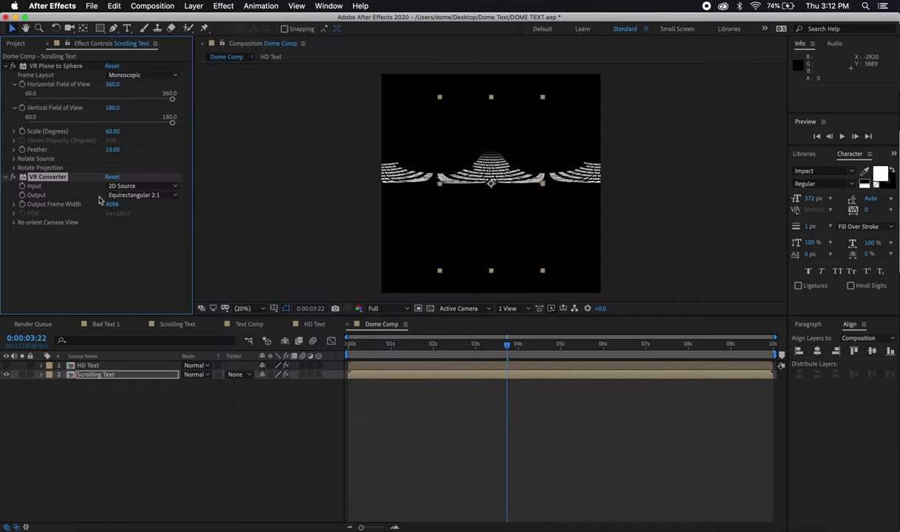
left_click(117, 187)
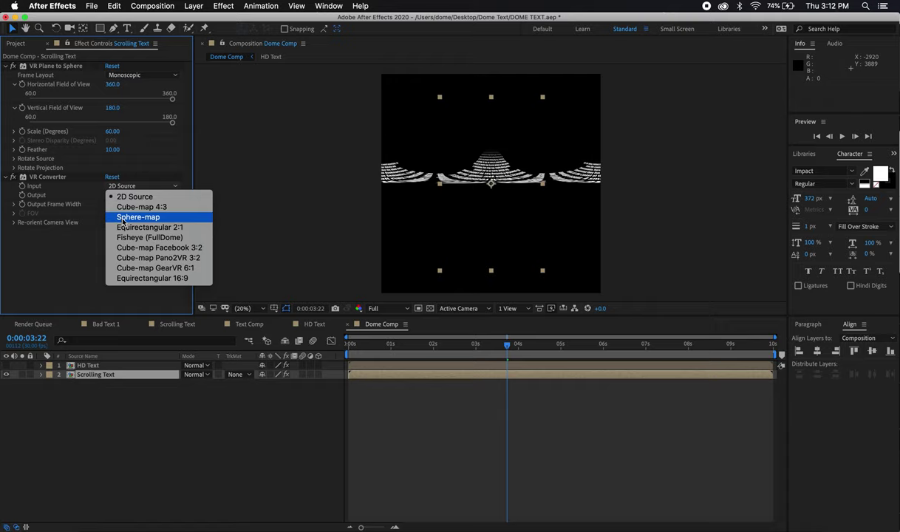
left_click(126, 227)
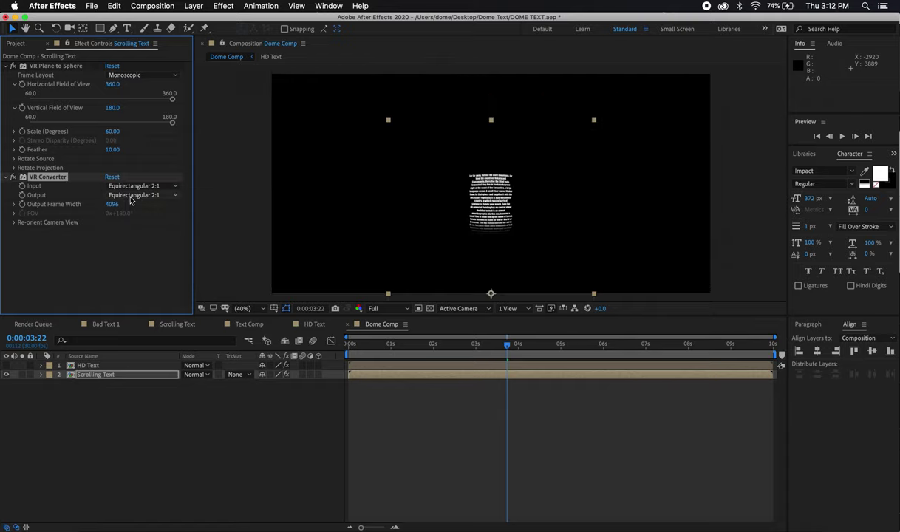
left_click(133, 196)
left_click(142, 236)
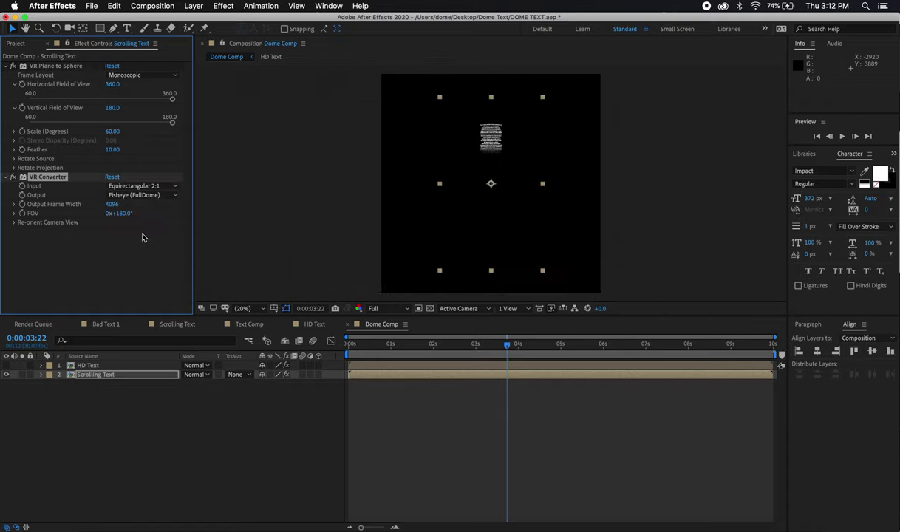
left_click(13, 223)
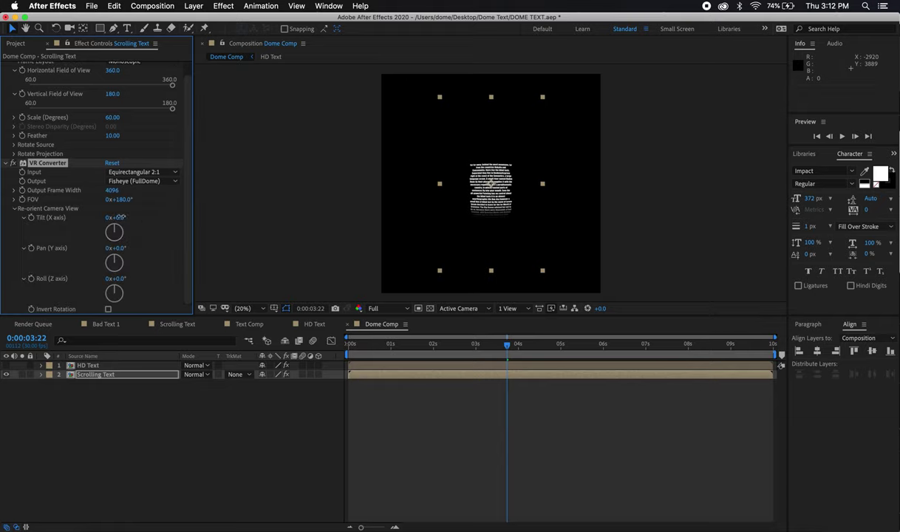
Step: Set the VR Converter camera Tilt to 60° and check the frame at 0:00:04:17
left_click(127, 217)
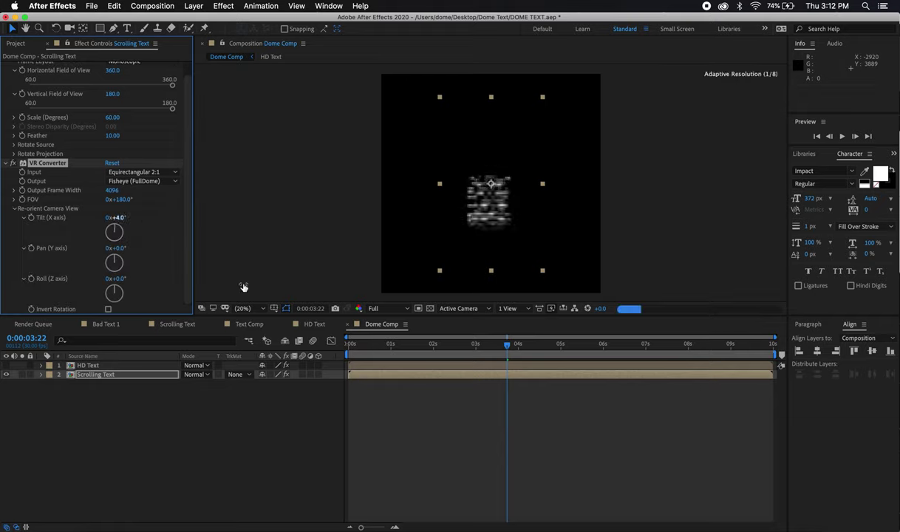
type("40")
key("Return")
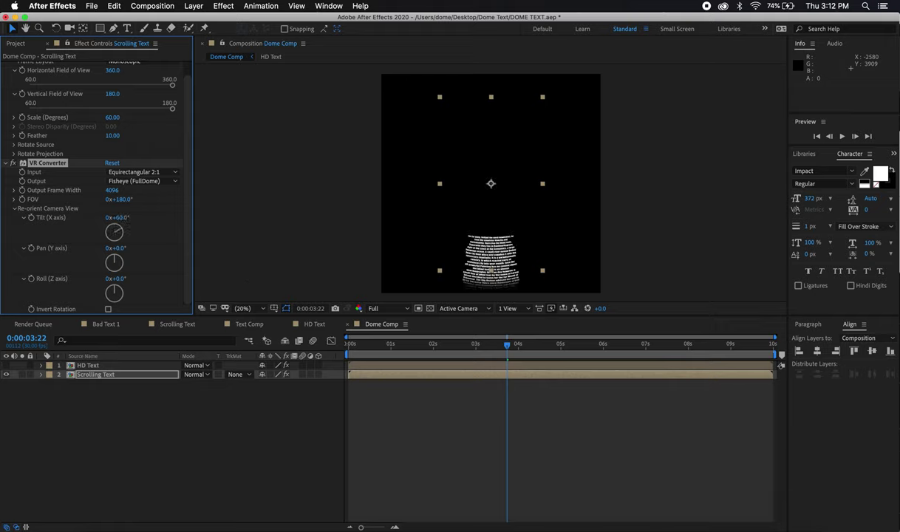
left_click(543, 344)
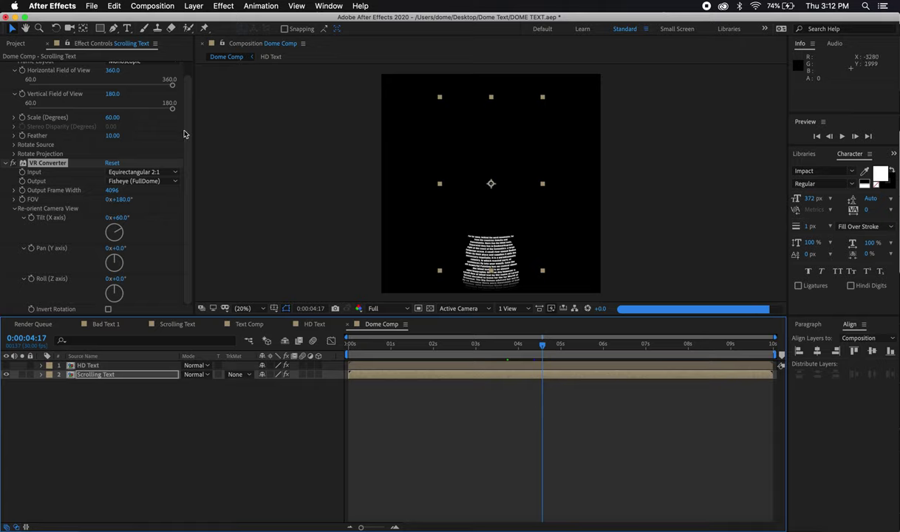
scroll(181, 126, "up", 2)
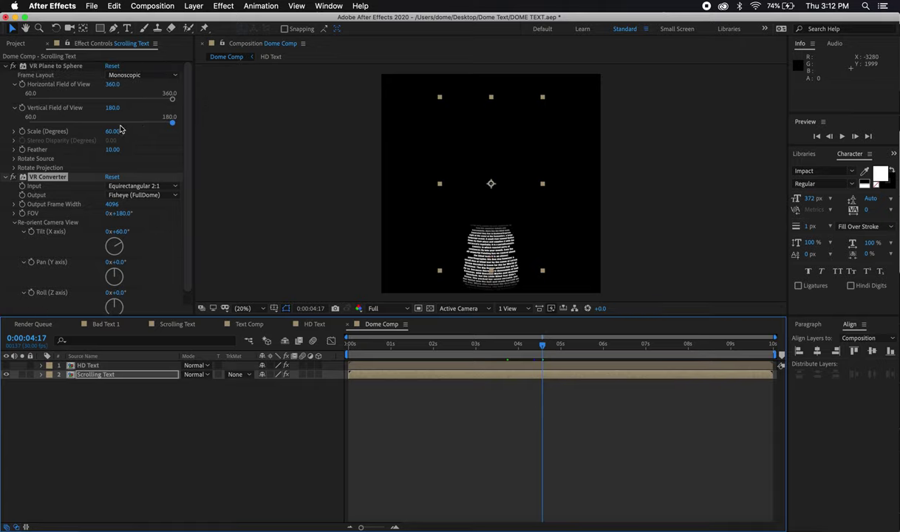
Step: Tip the scrolling paragraph back with a VR Plane to Sphere Source Tilt of 55°
left_click(14, 159)
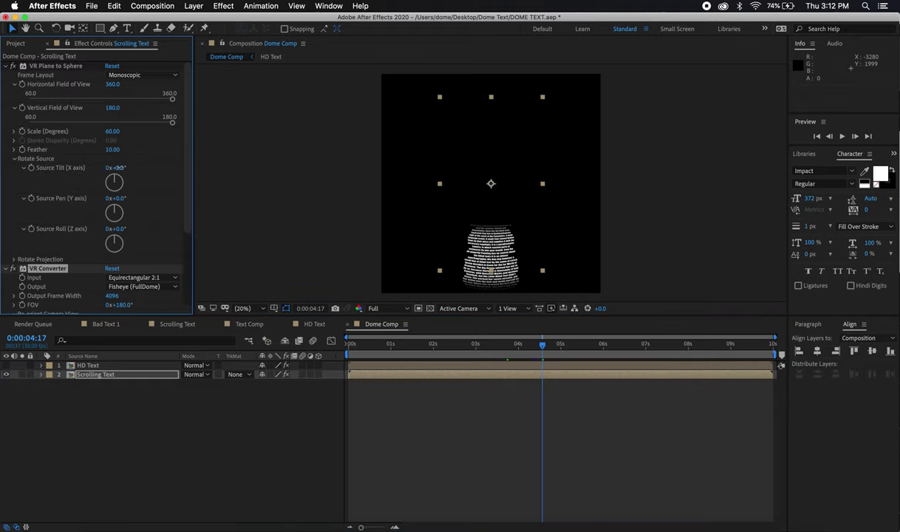
left_click_drag(119, 167, 148, 169)
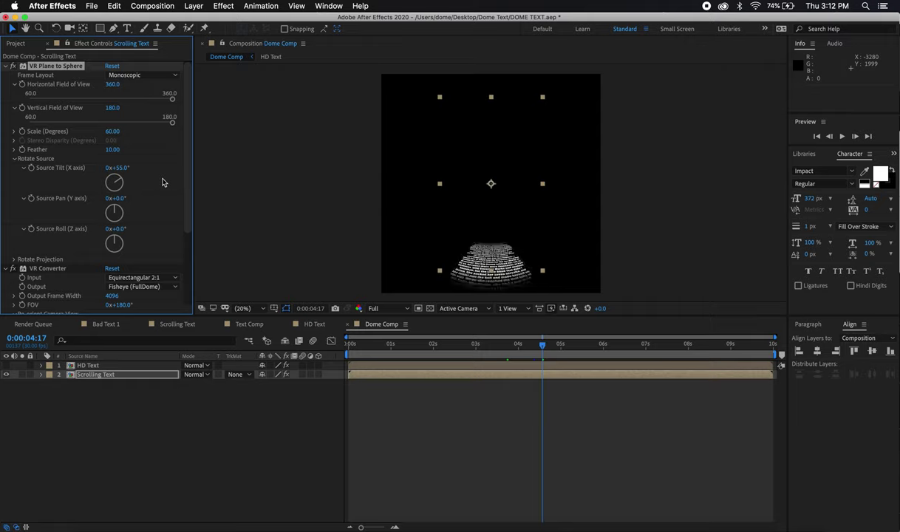
left_click(243, 308)
left_click(259, 427)
key("h")
left_click_drag(481, 254, 480, 181)
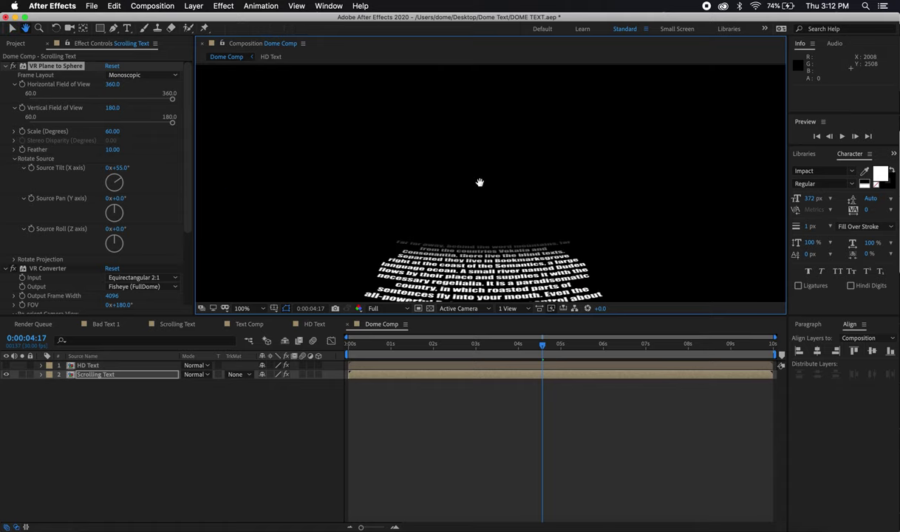
scroll(484, 224, "down", 5)
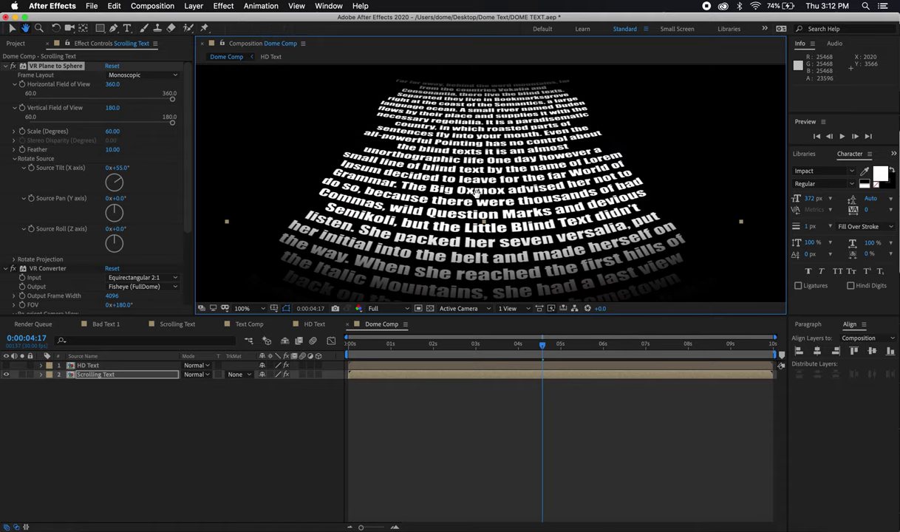
key("v")
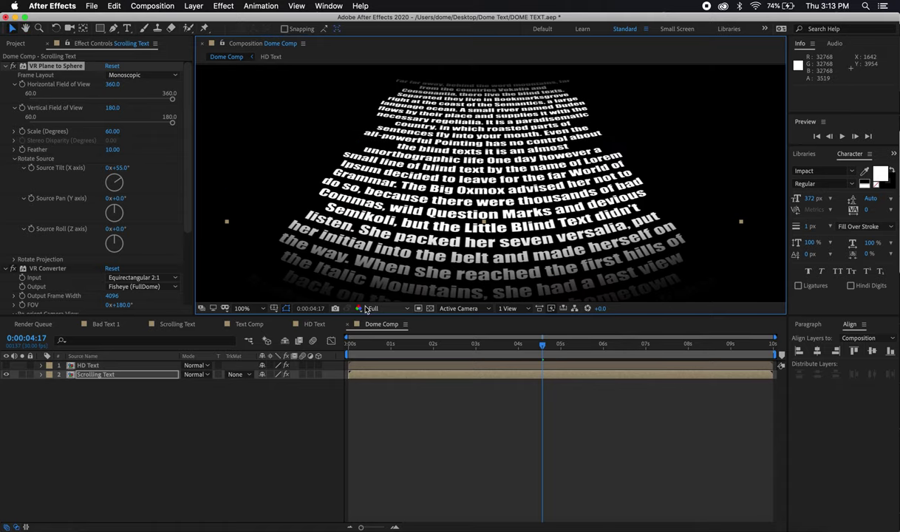
left_click(436, 346)
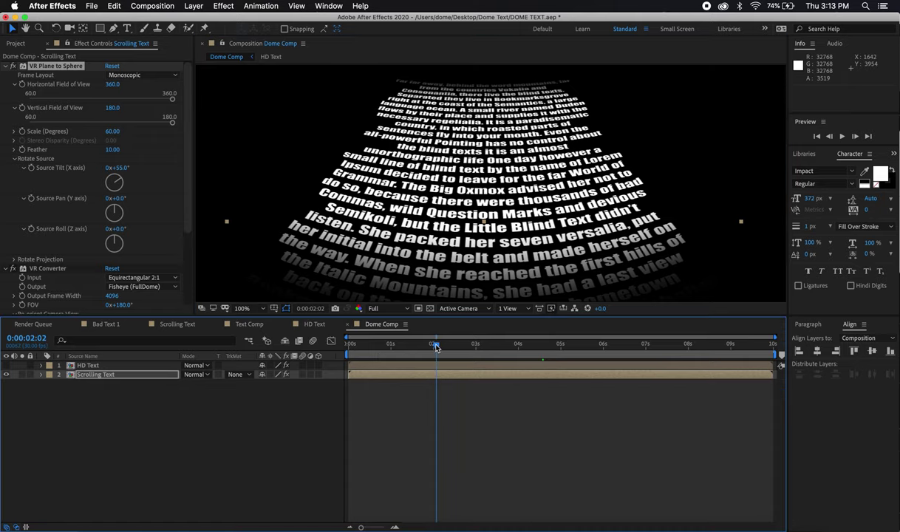
left_click(517, 347)
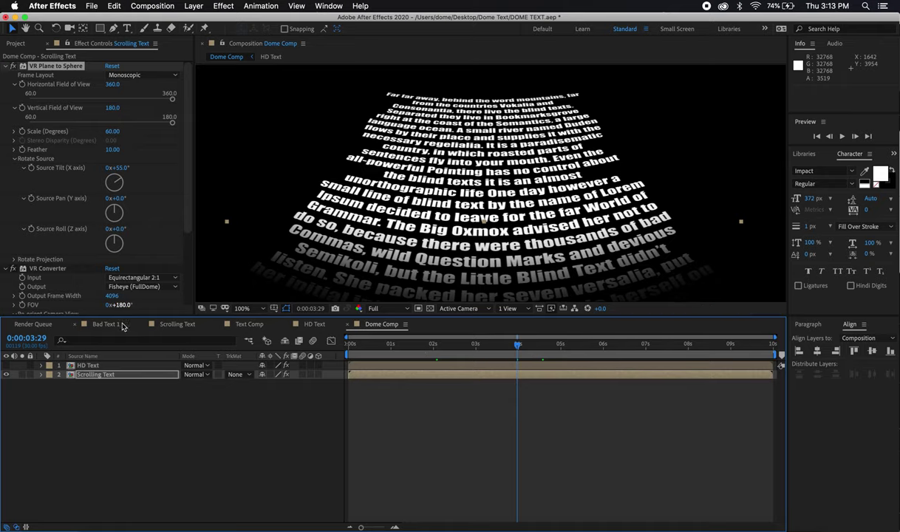
left_click(318, 326)
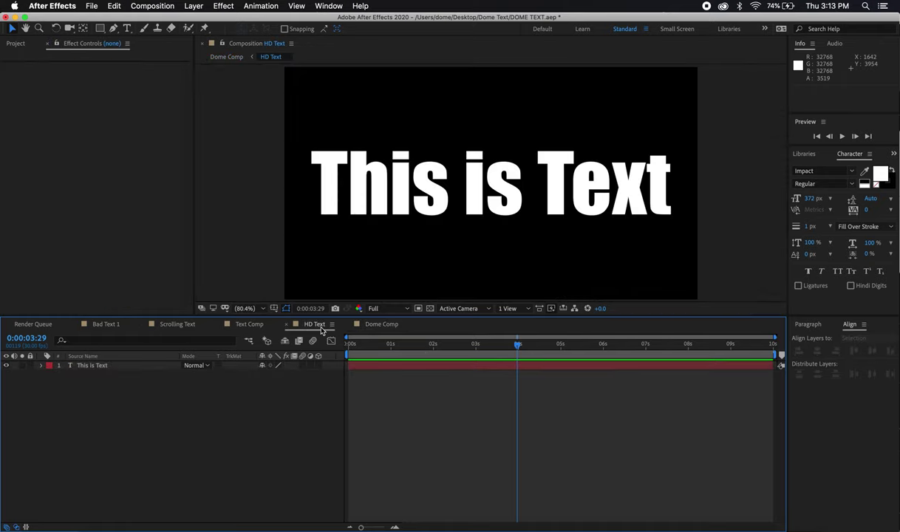
left_click(382, 324)
left_click(243, 308)
left_click(251, 322)
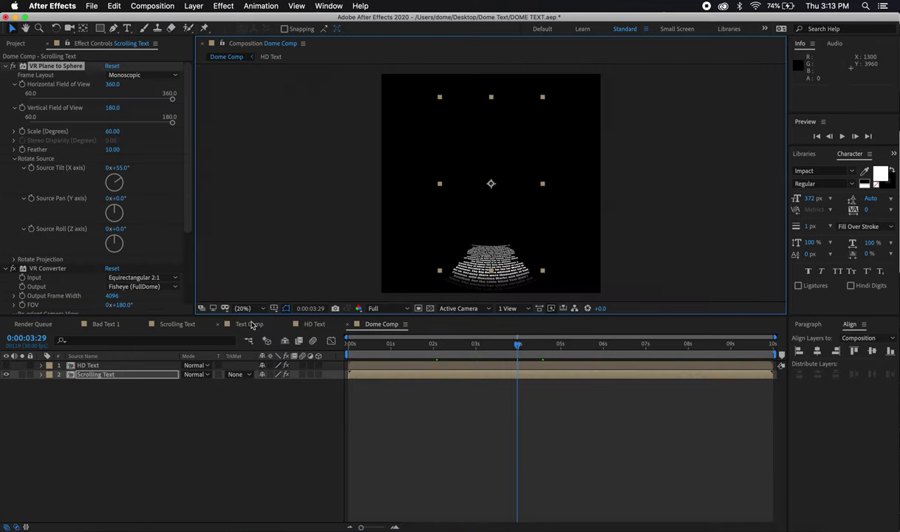